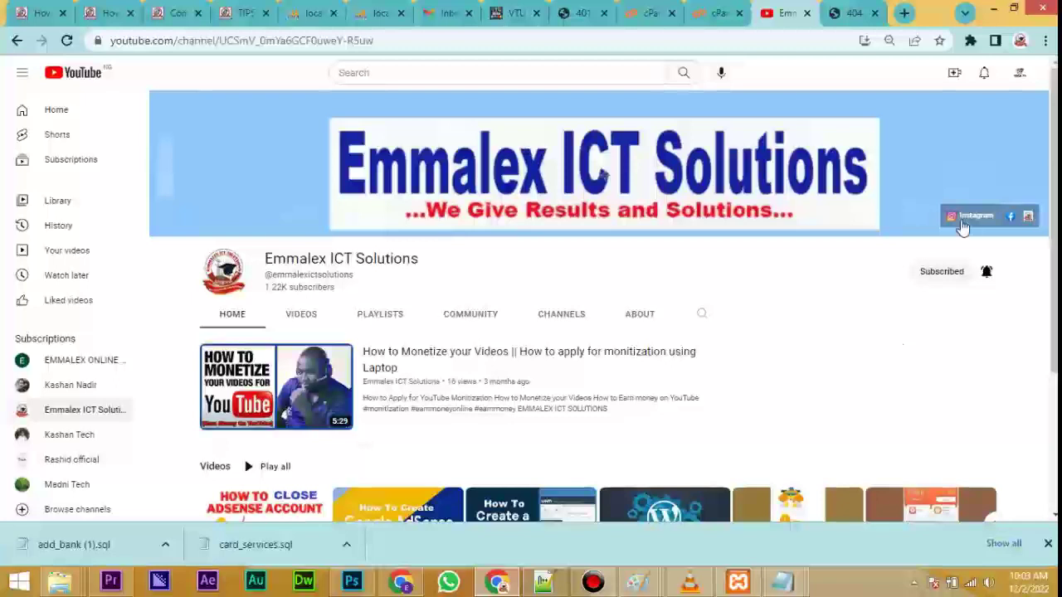
Switch to the browser tab showing the site's 404 page.
click(850, 12)
Load the cPanel login page at emmalexictsolutions.com.ng/cpanel from the site's address.
click(767, 39)
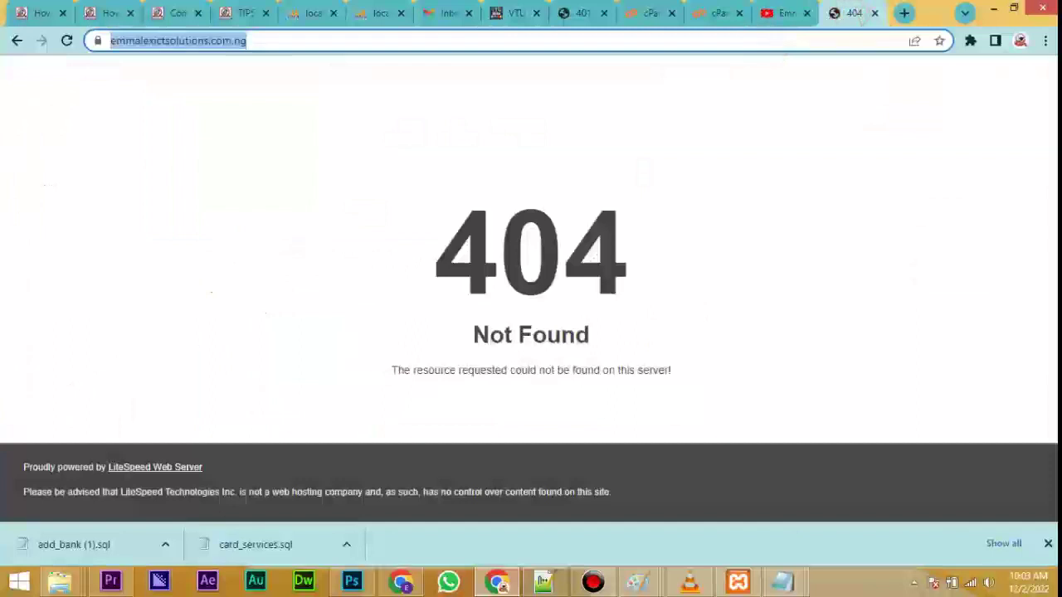
click(769, 41)
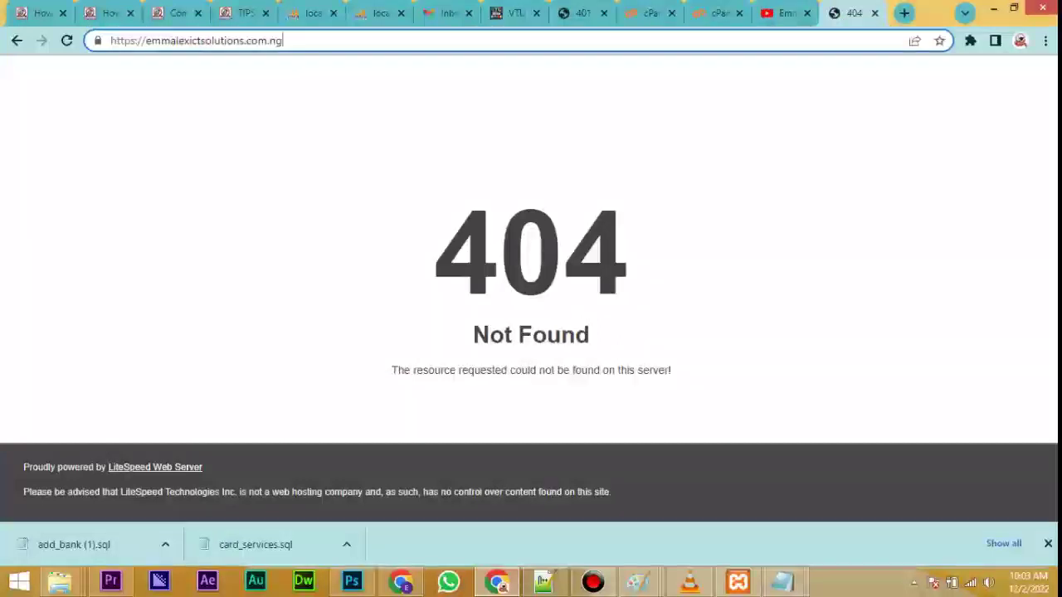
key(Return)
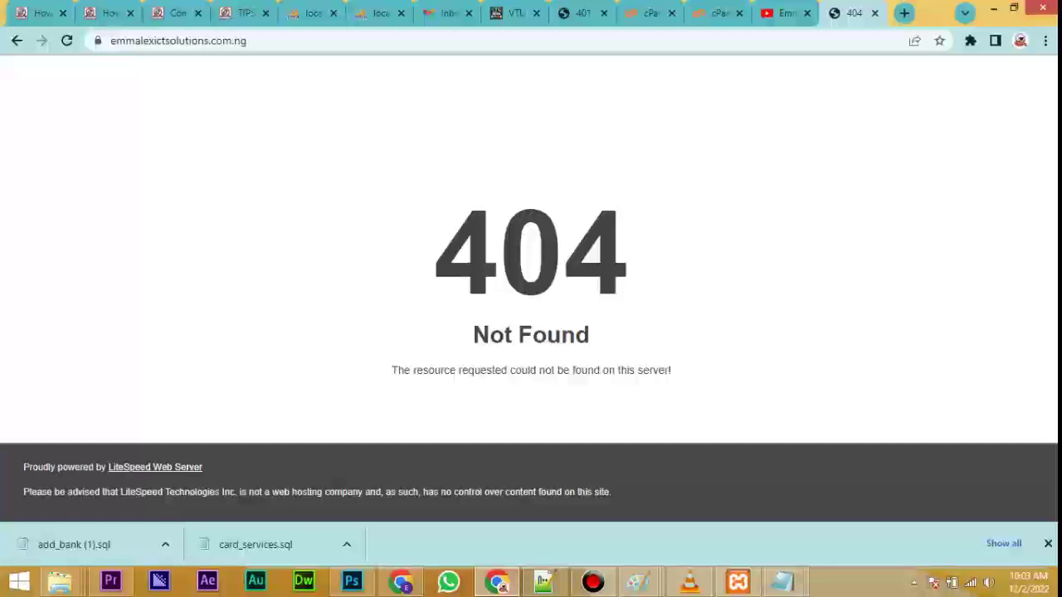
click(763, 41)
click(762, 41)
click(762, 41)
text(cpanel)
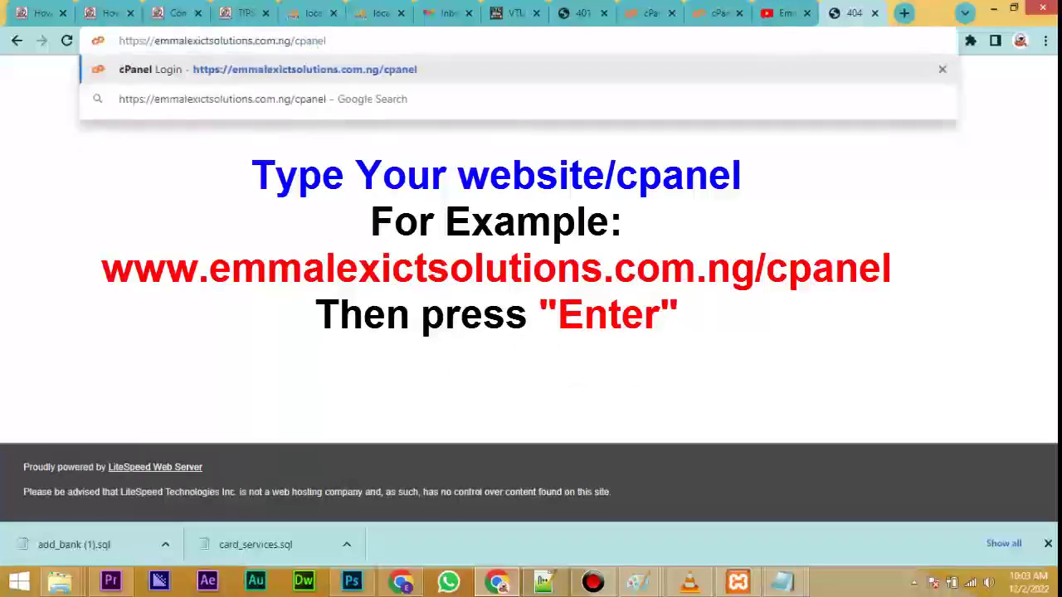
key(Return)
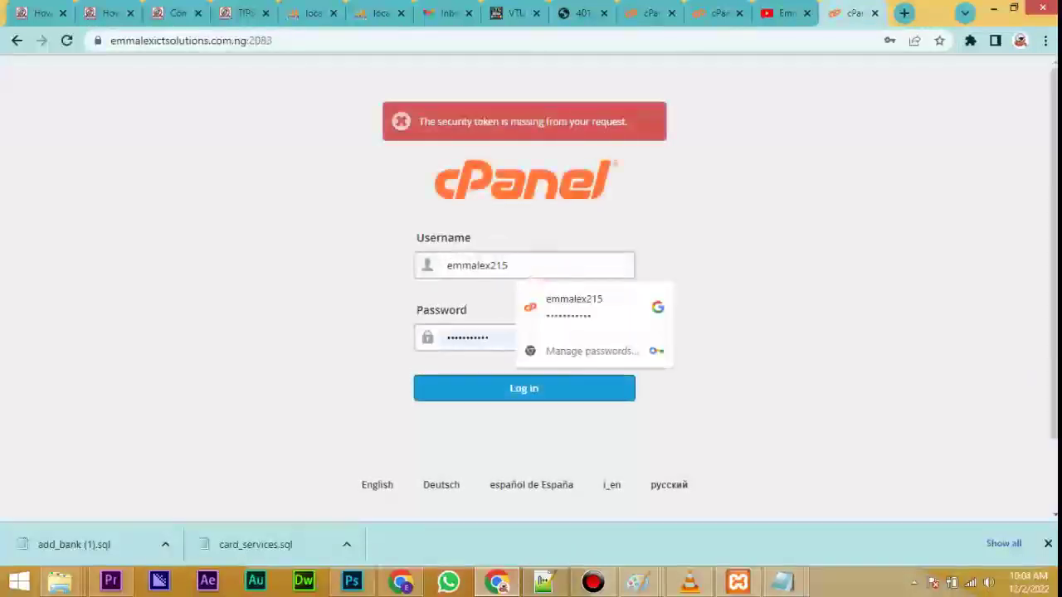
Log in to cPanel with the saved credentials and close the welcome screen.
click(344, 308)
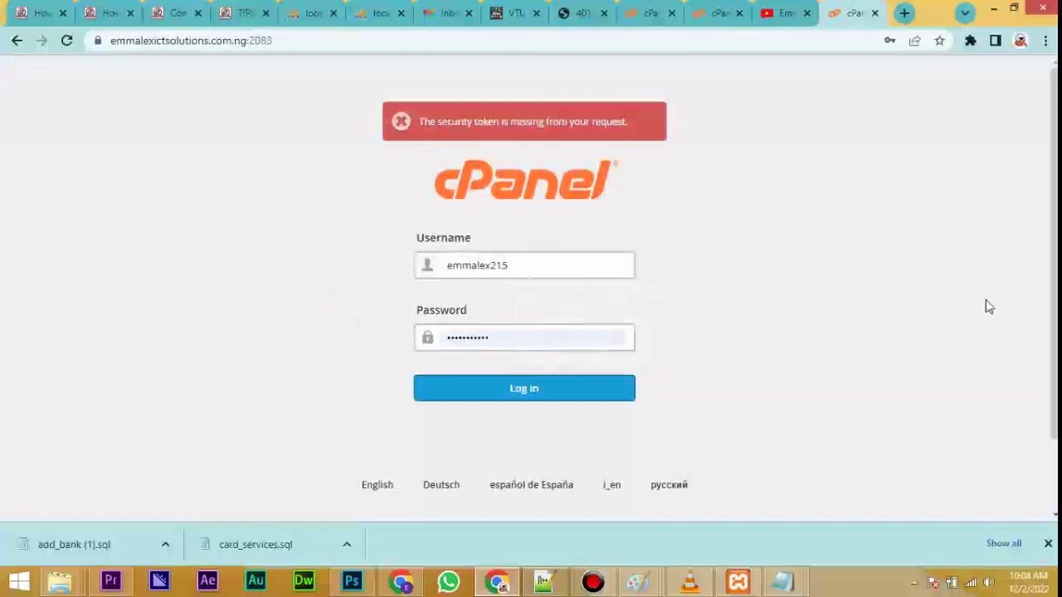
click(509, 396)
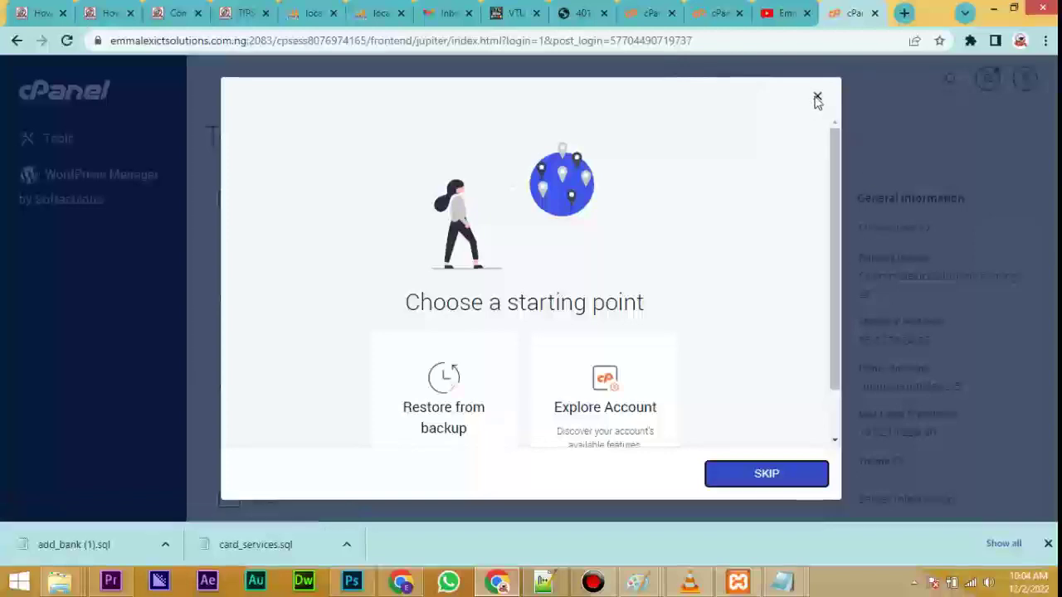
click(816, 95)
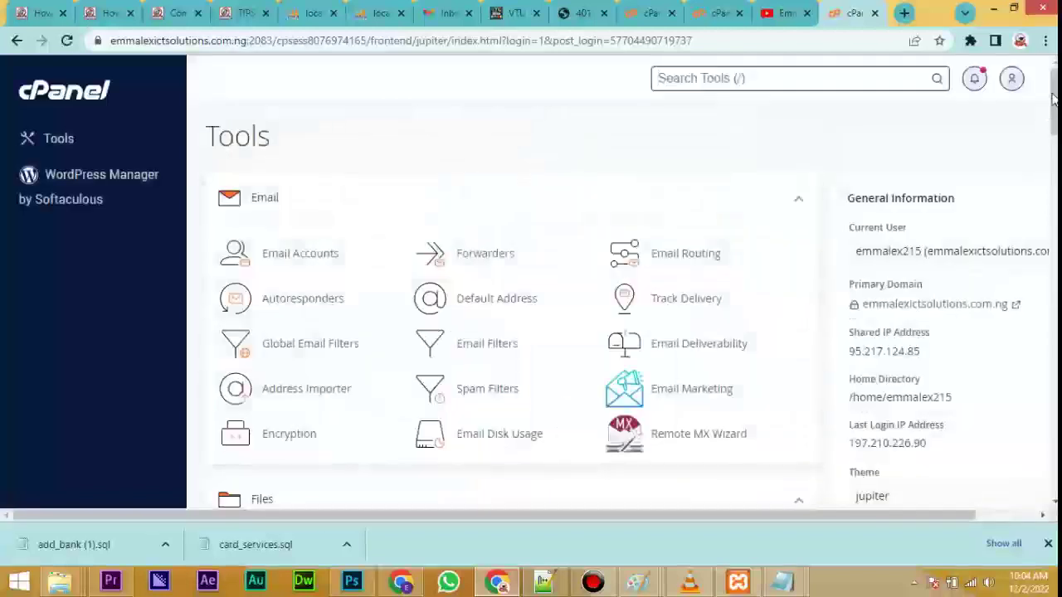
Scroll down to the Files section and open the File Manager.
scroll(514, 332, down, 12)
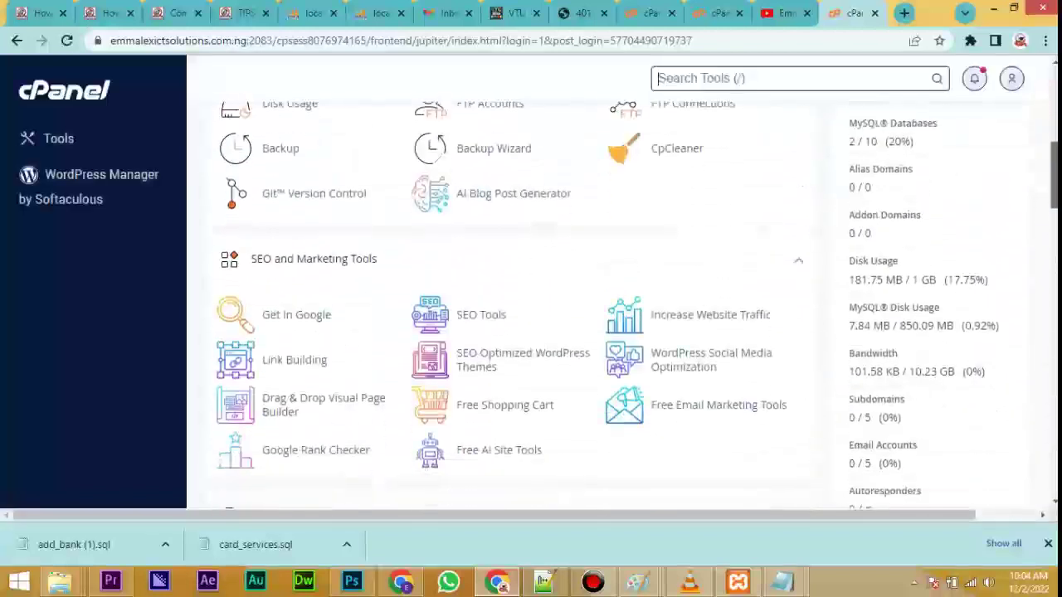
scroll(515, 332, down, 2)
scroll(514, 331, up, 15)
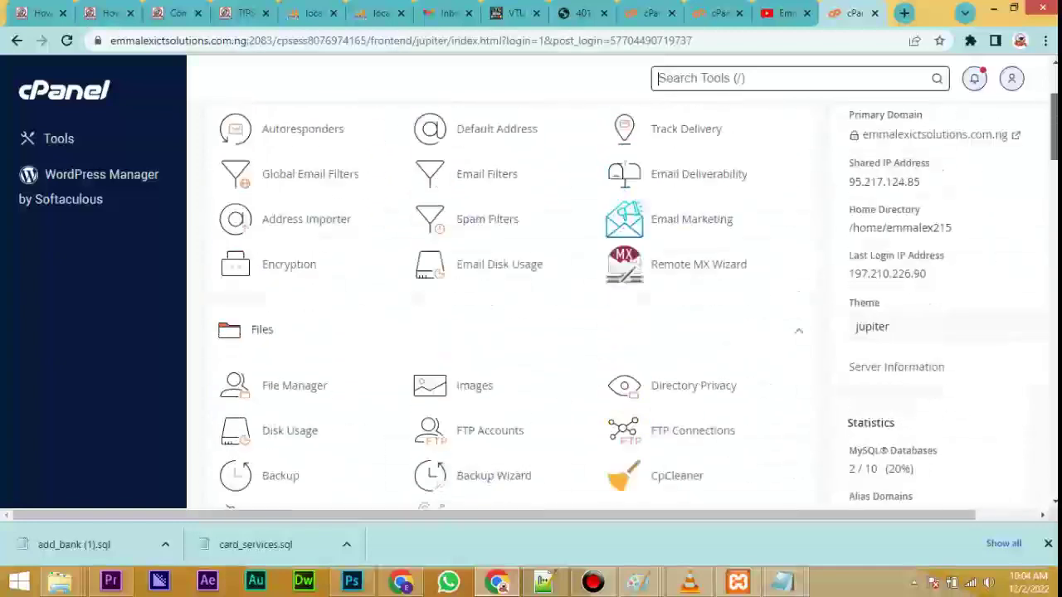
drag(1054, 103, 1055, 139)
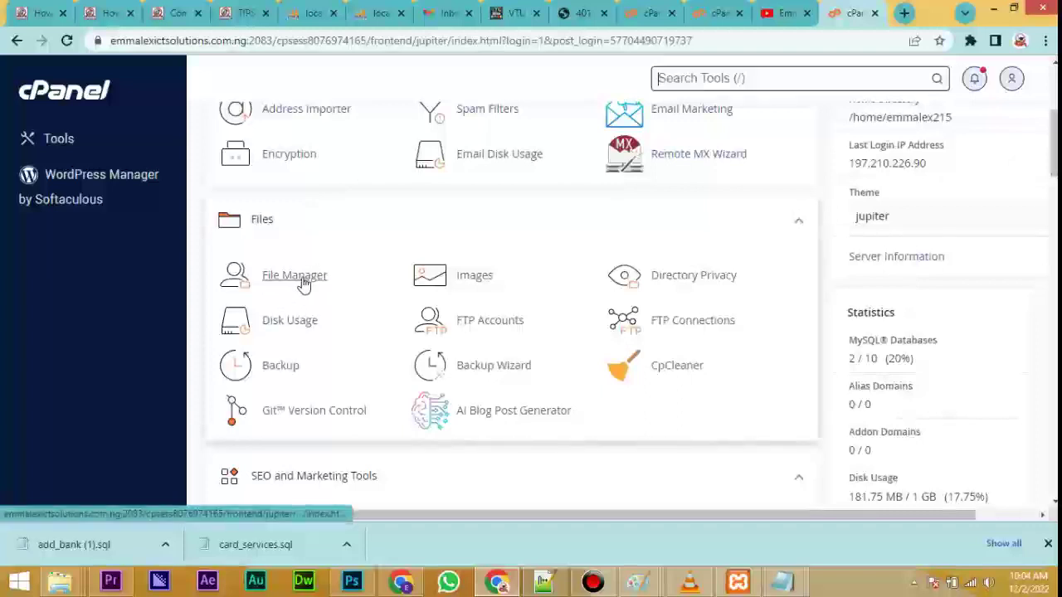
click(303, 282)
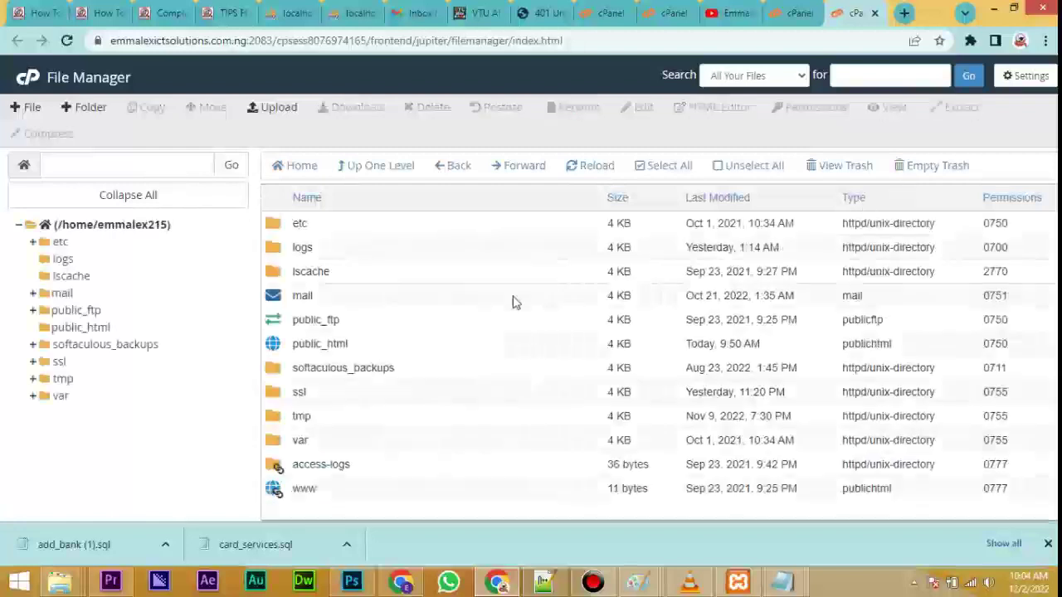
Open the empty public_html folder and bring up the New Folder dialog.
double_click(273, 345)
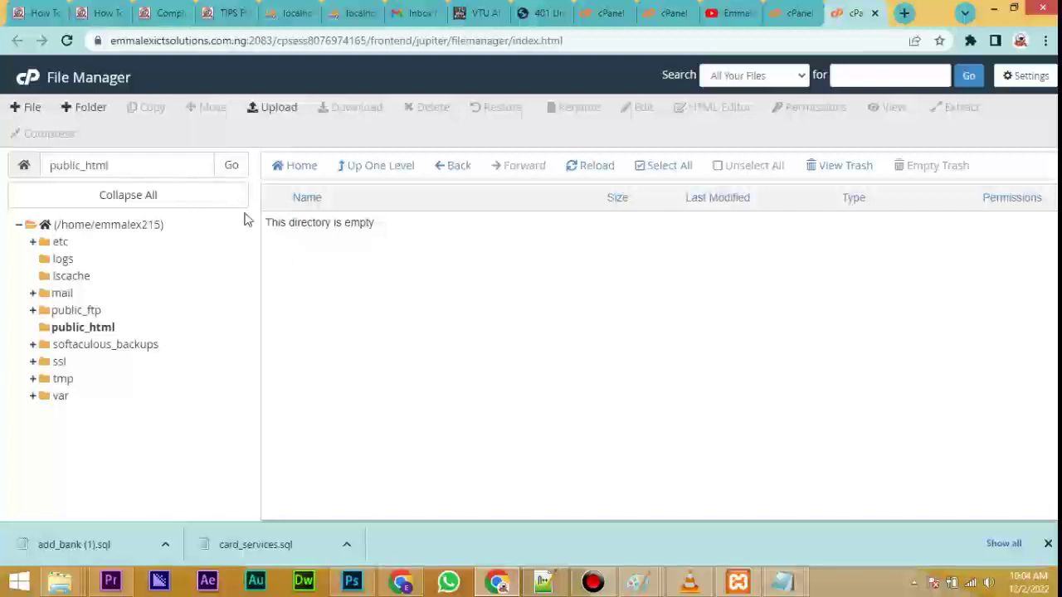
right_click(351, 289)
click(352, 289)
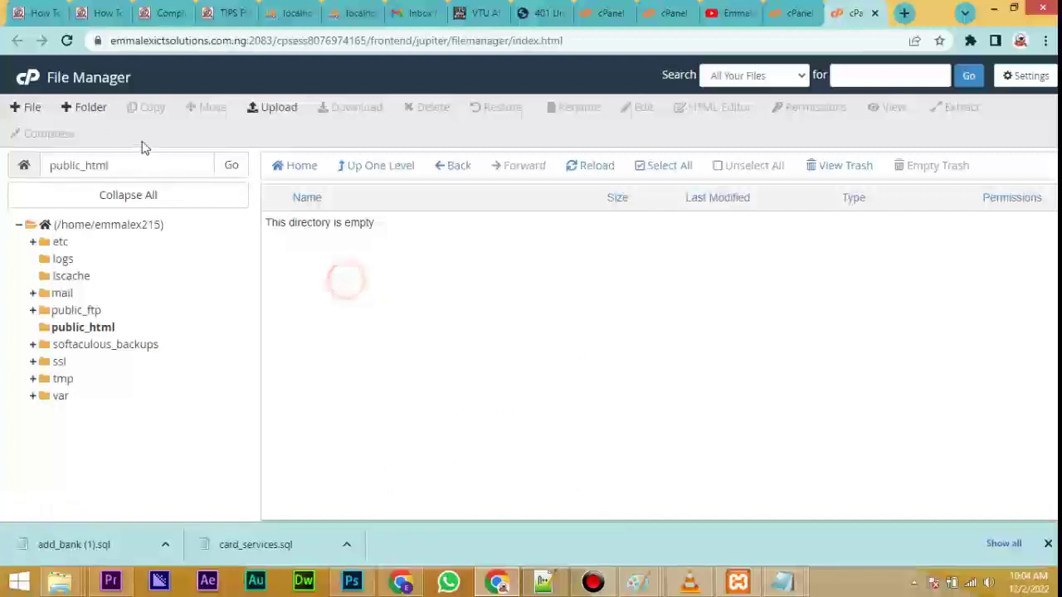
click(89, 111)
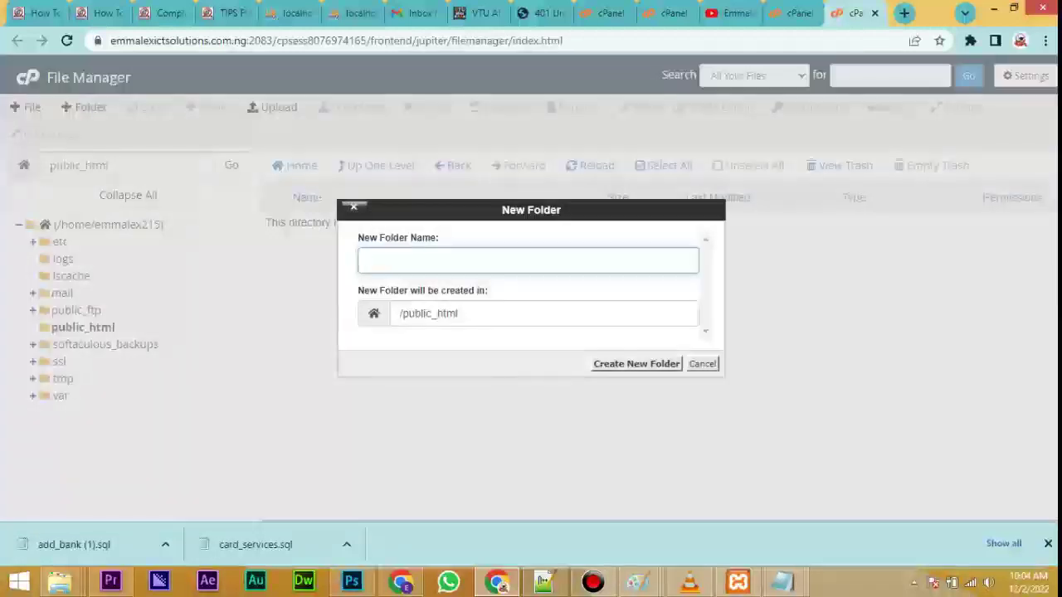
Create a folder named portal in public_html and open the empty portal folder.
text(portal)
click(633, 366)
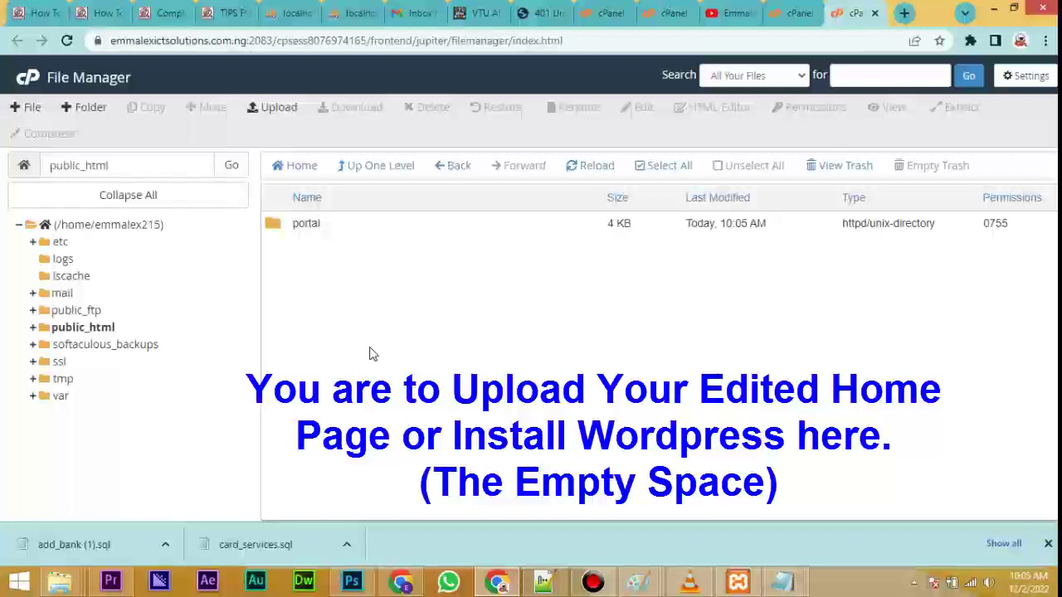
double_click(277, 227)
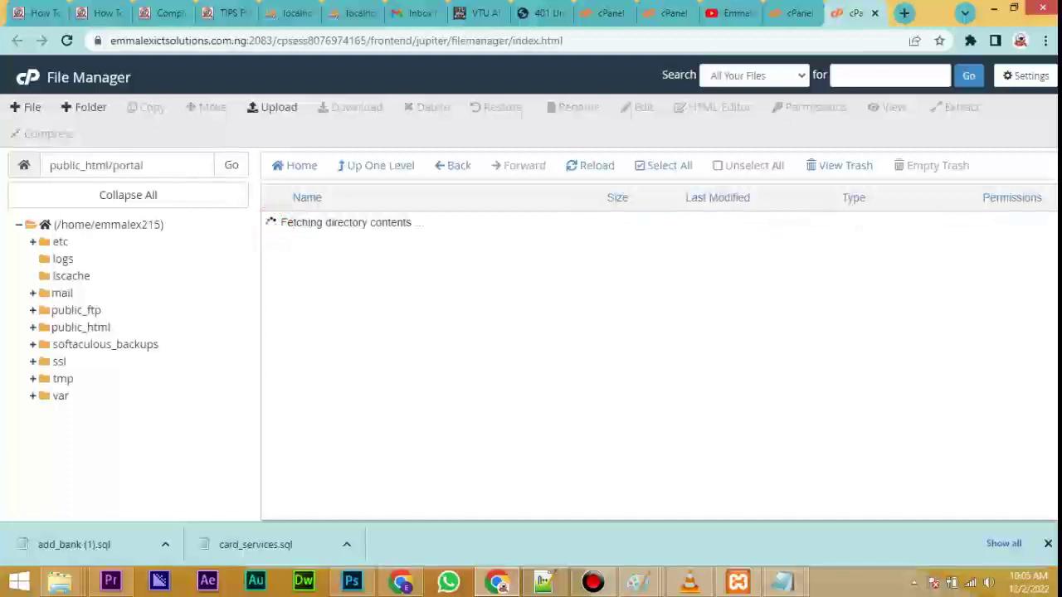
Open the File Upload page for public_html/portal.
click(280, 111)
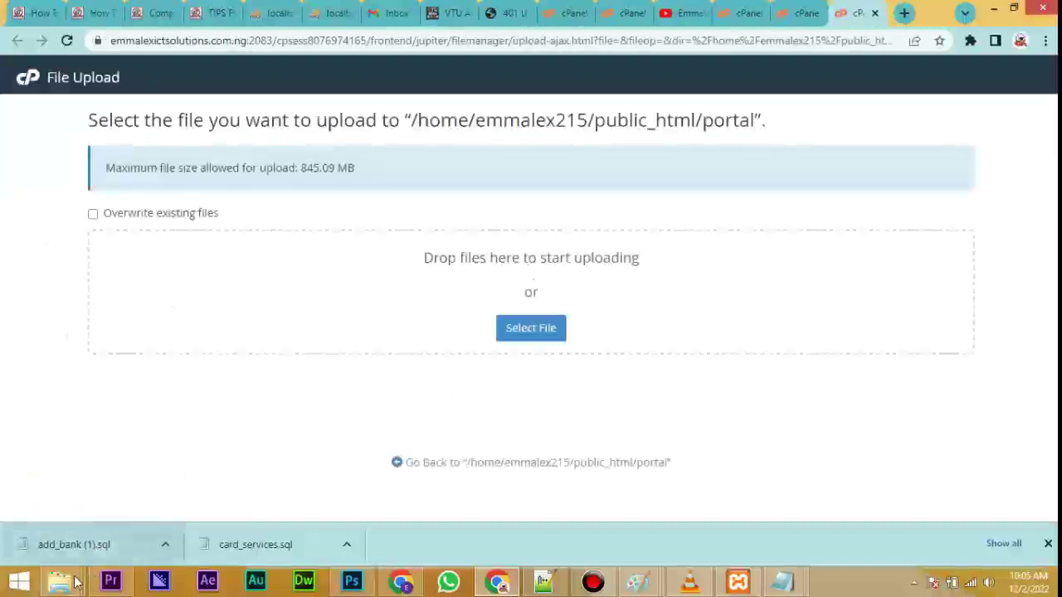
Upload Portal Creator V2.zip from the Files folder onto the portal upload page.
mouse_move(70, 586)
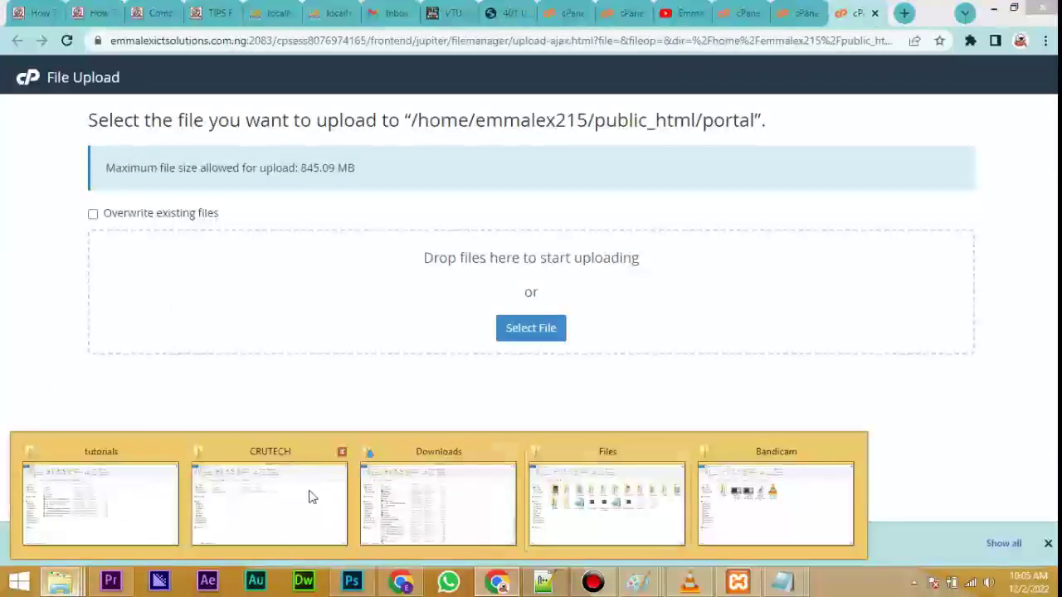
click(606, 502)
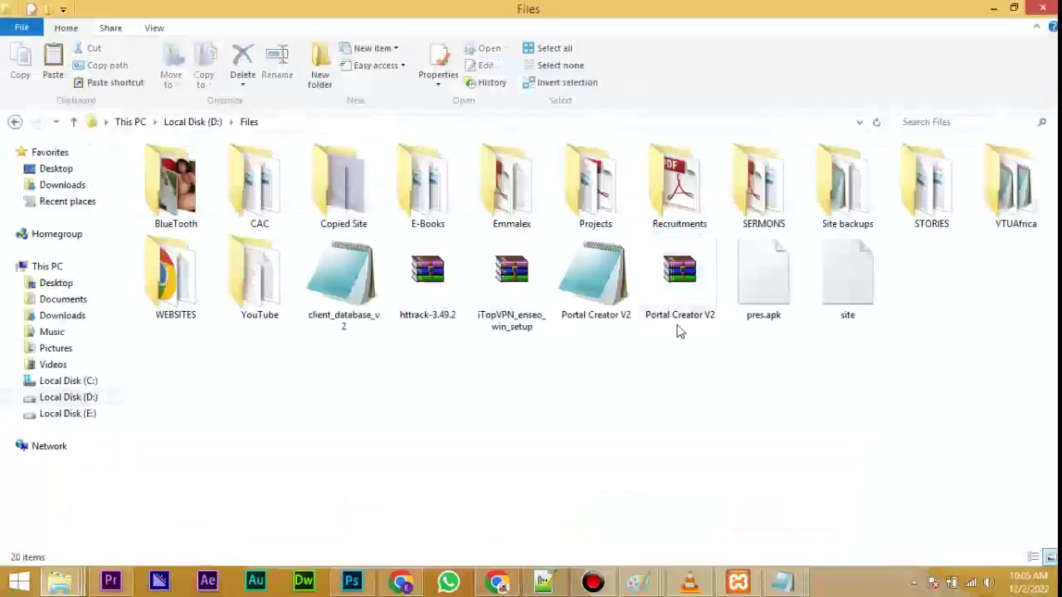
double_click(682, 279)
drag(682, 279, 488, 310)
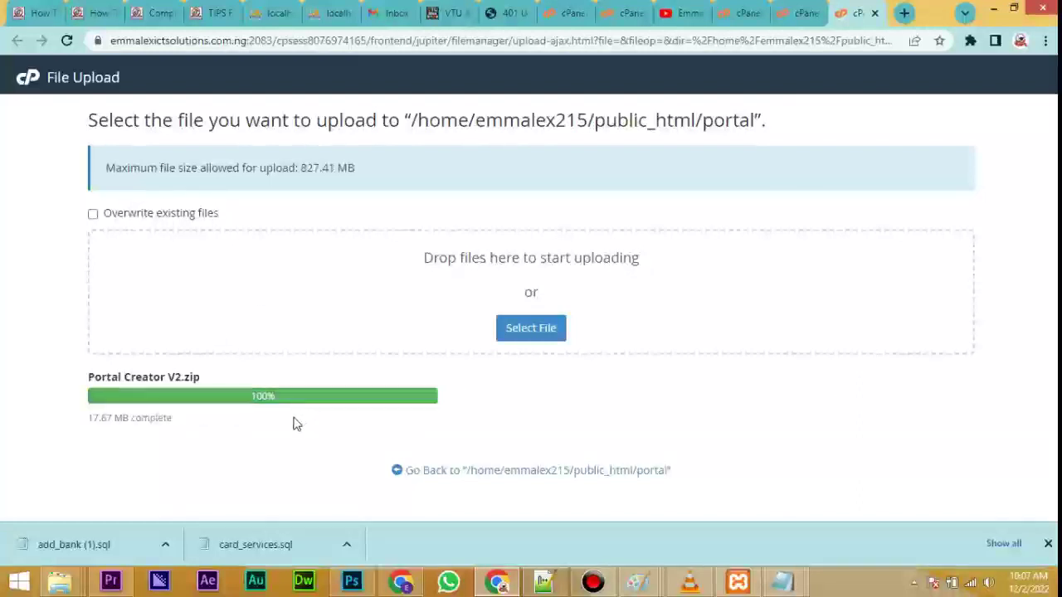
Close the upload tab, refresh the portal listing, and select Portal Creator V2.zip.
click(874, 13)
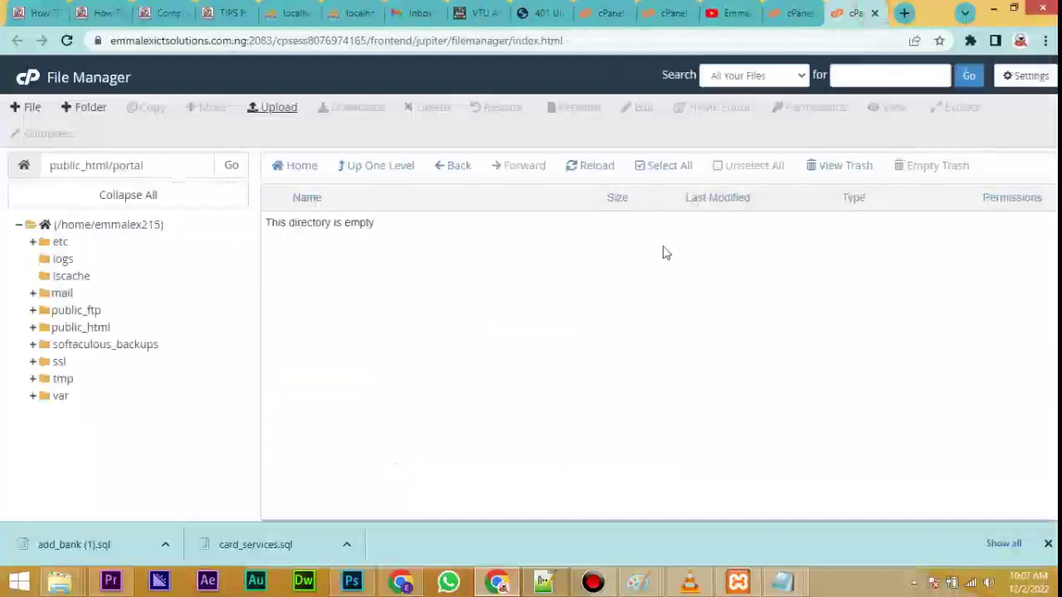
click(598, 170)
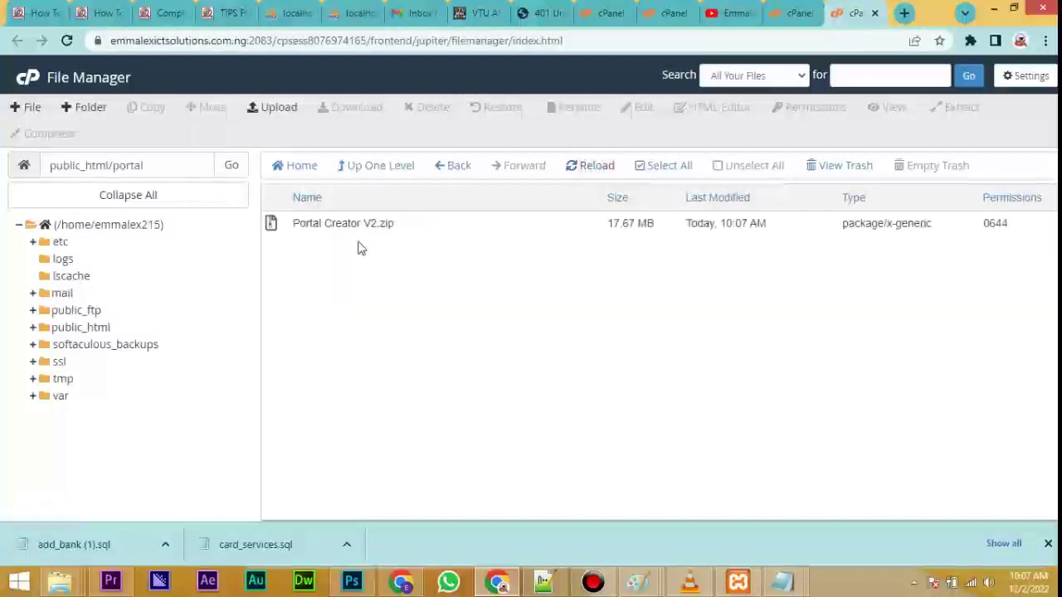
click(272, 227)
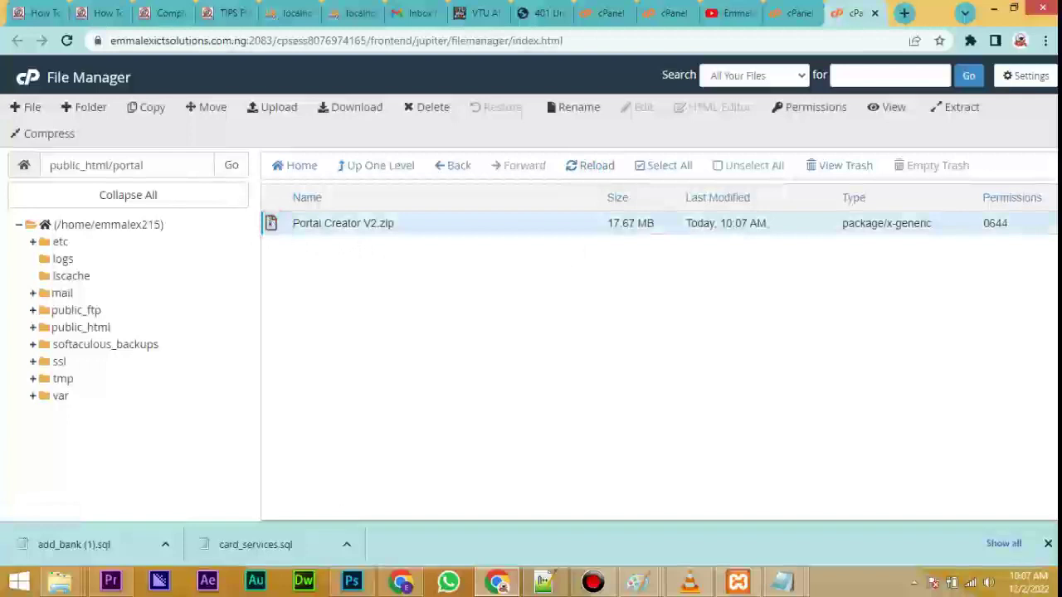
right_click(273, 229)
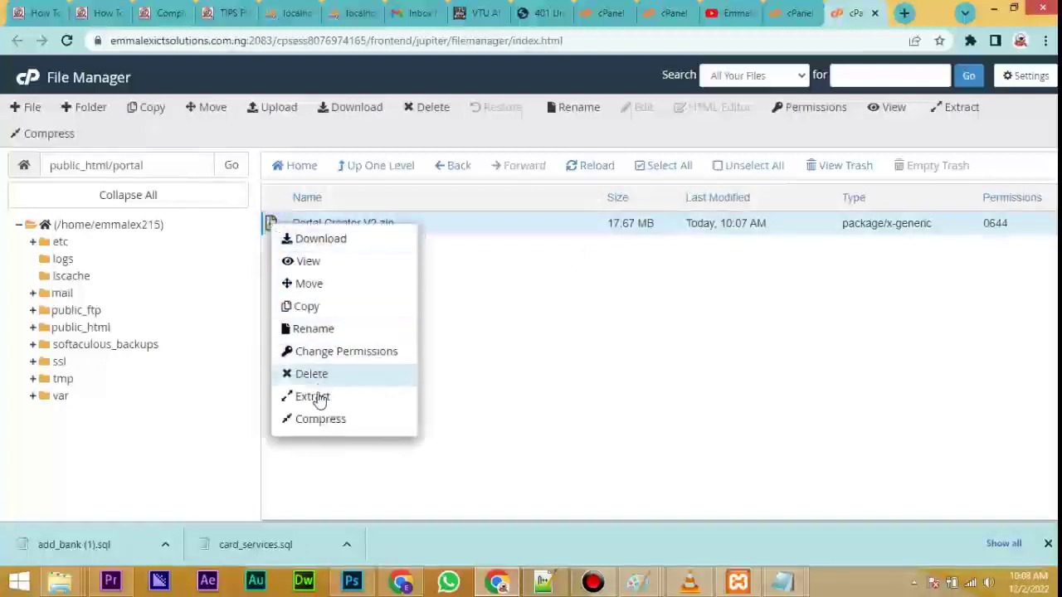
click(493, 348)
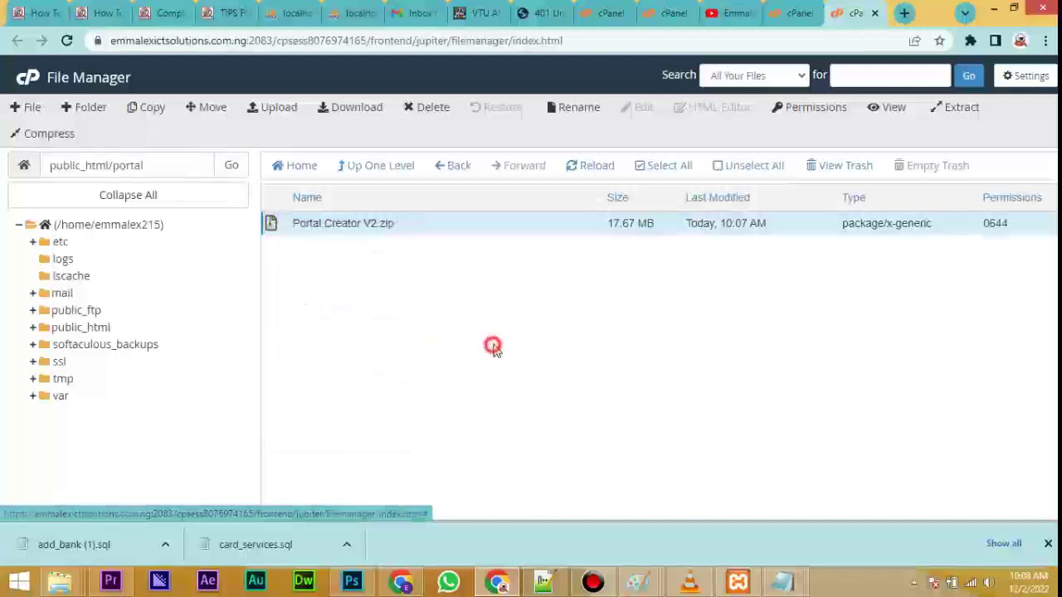
click(308, 246)
click(324, 222)
click(310, 262)
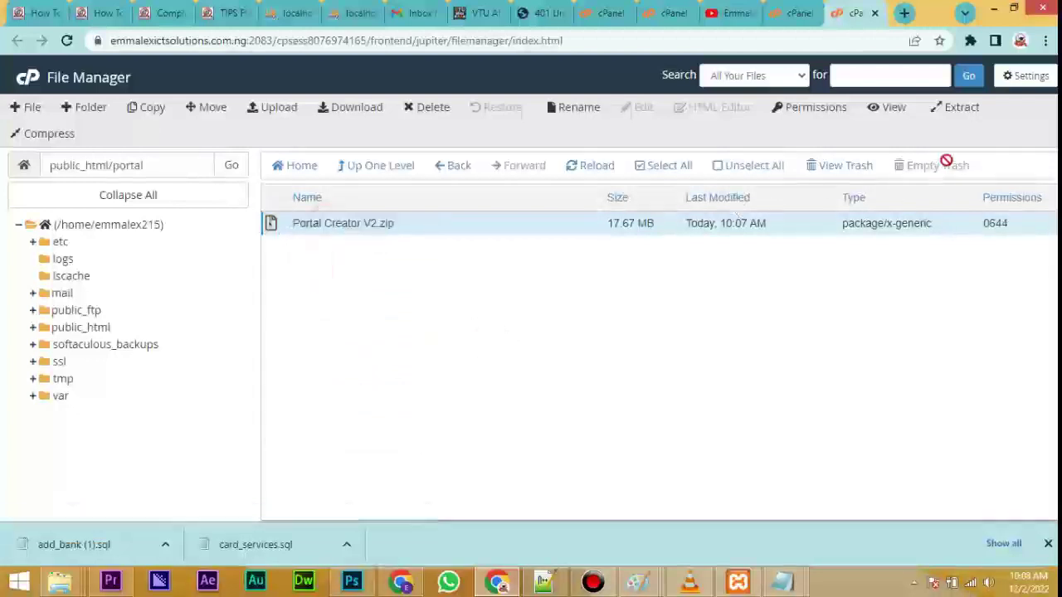
Extract Portal Creator V2.zip into the portal folder and close the results log.
click(960, 115)
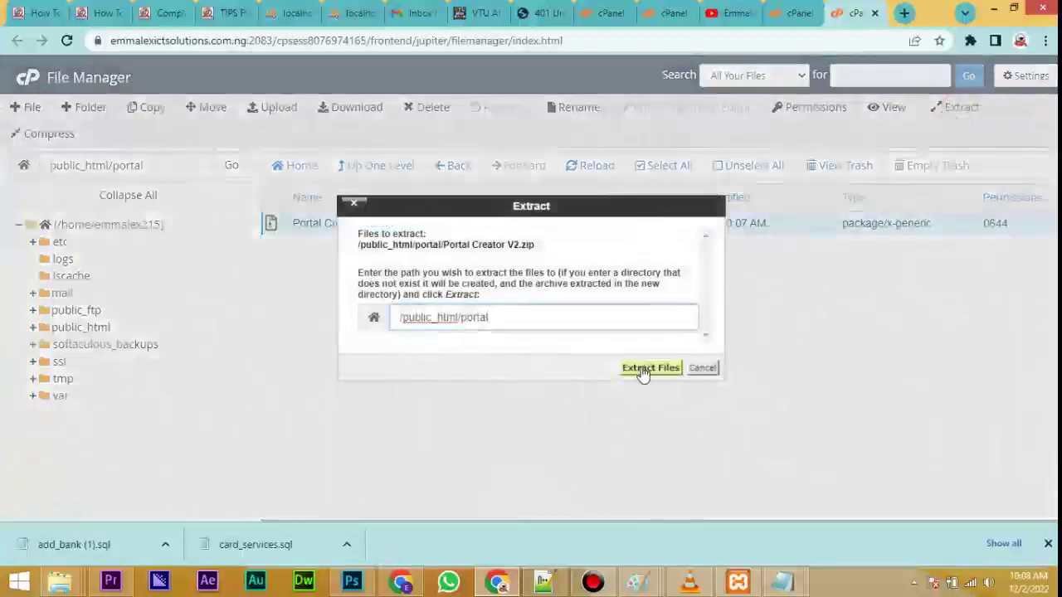
click(643, 372)
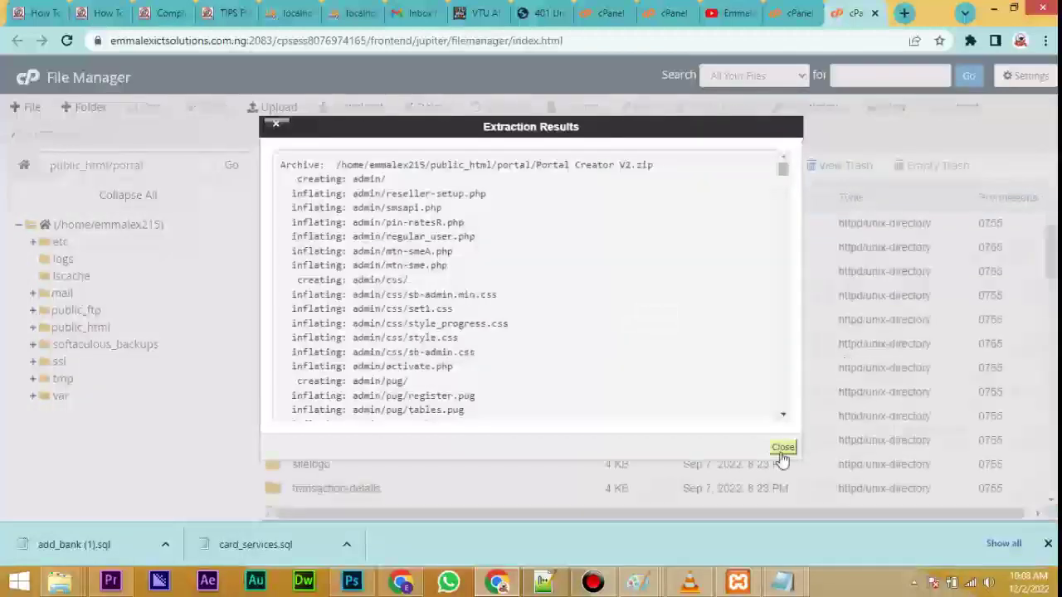
click(783, 447)
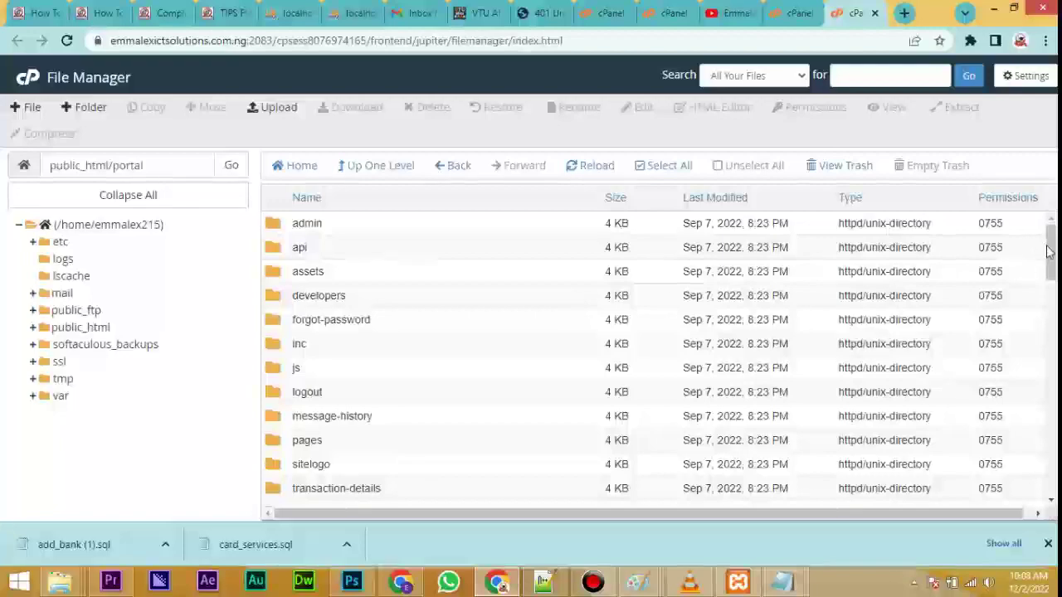
Move Portal Creator V2.zip from the portal folder to the trash.
drag(1050, 264, 1052, 456)
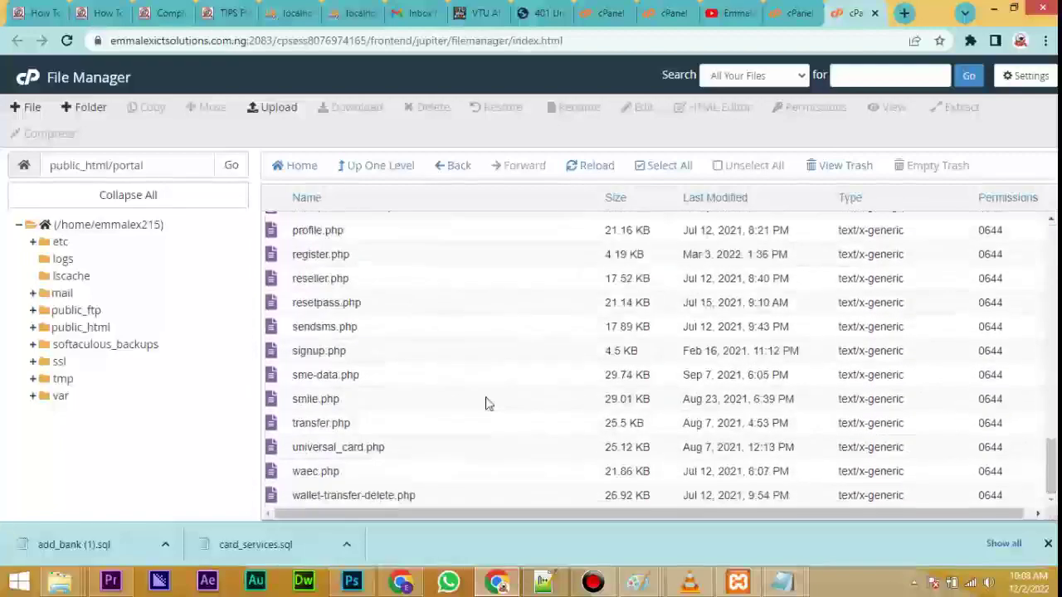
scroll(419, 287, up, 6)
scroll(419, 287, up, 5)
scroll(421, 316, down, 4)
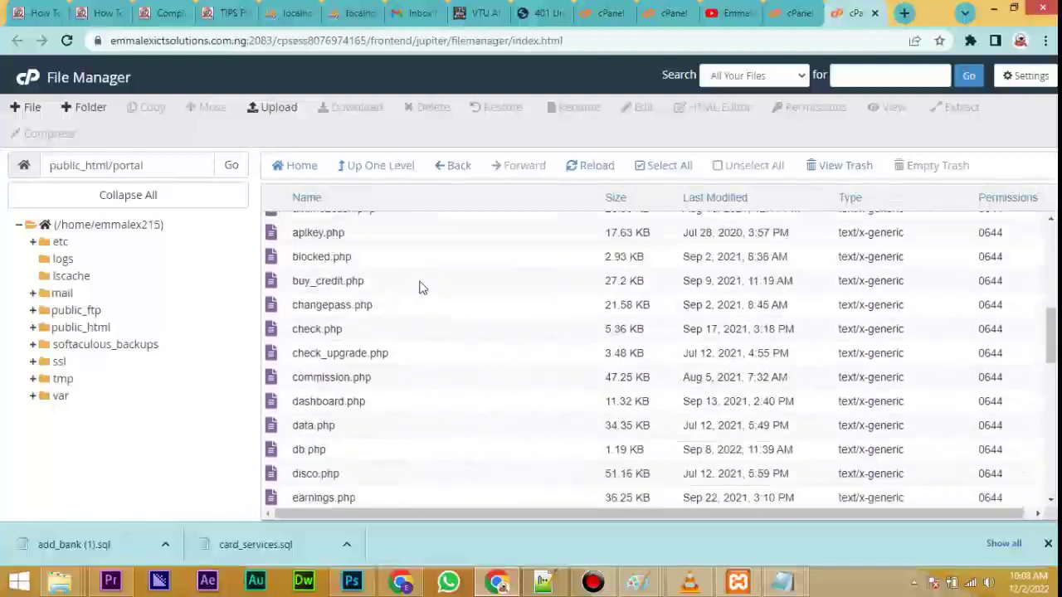
scroll(461, 404, down, 4)
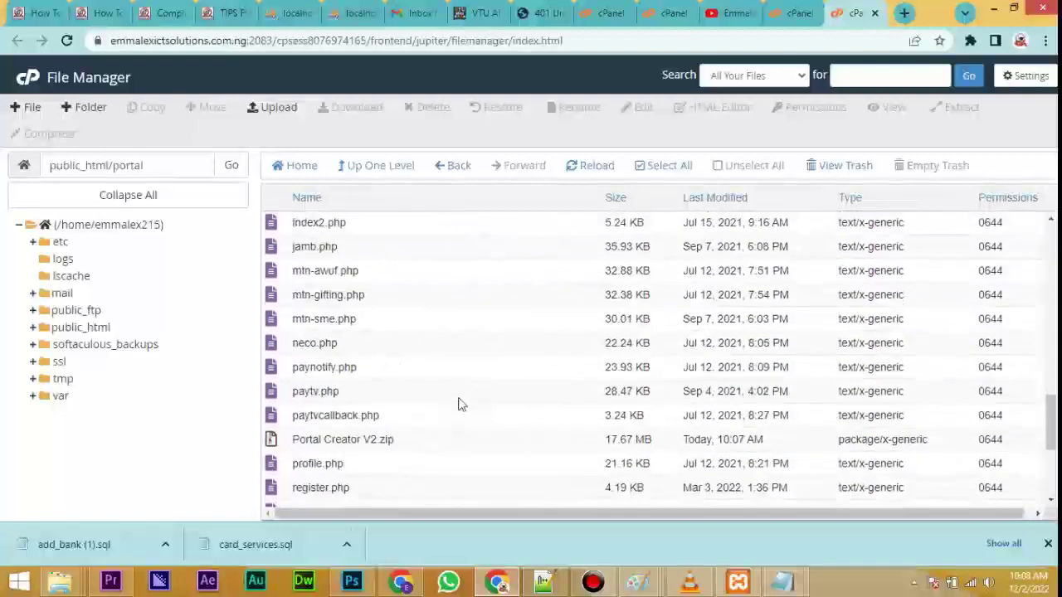
click(276, 444)
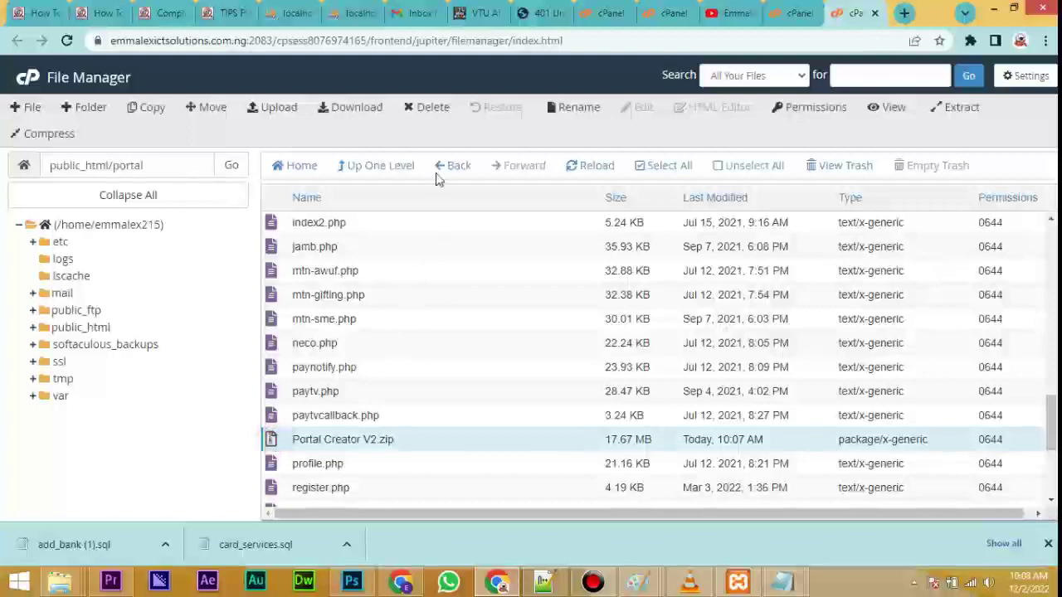
click(432, 108)
click(659, 339)
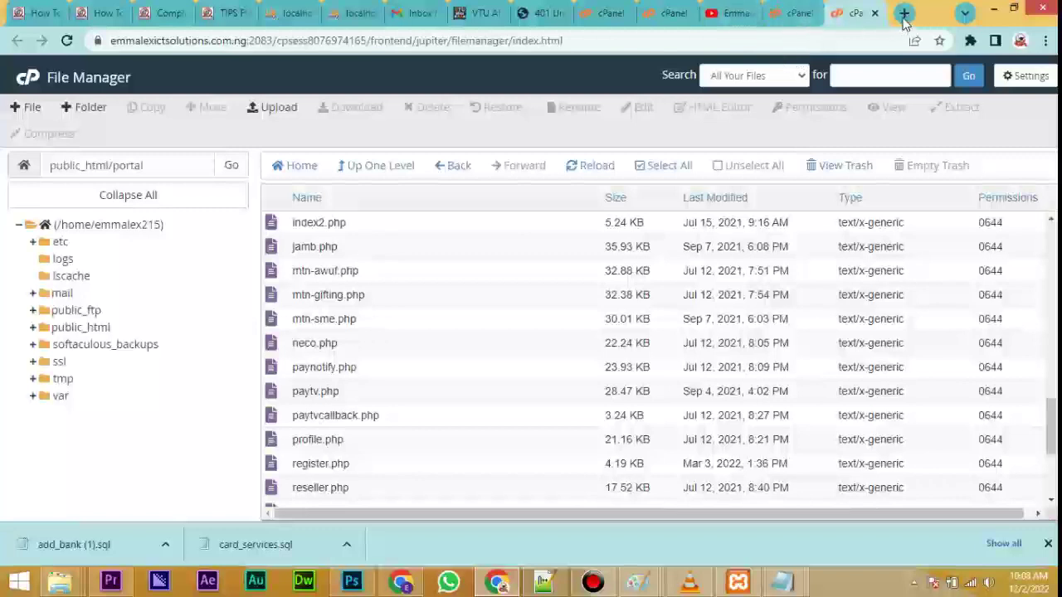
In a new tab, load the site's home page, then the mistyped /poral path.
click(904, 13)
click(809, 40)
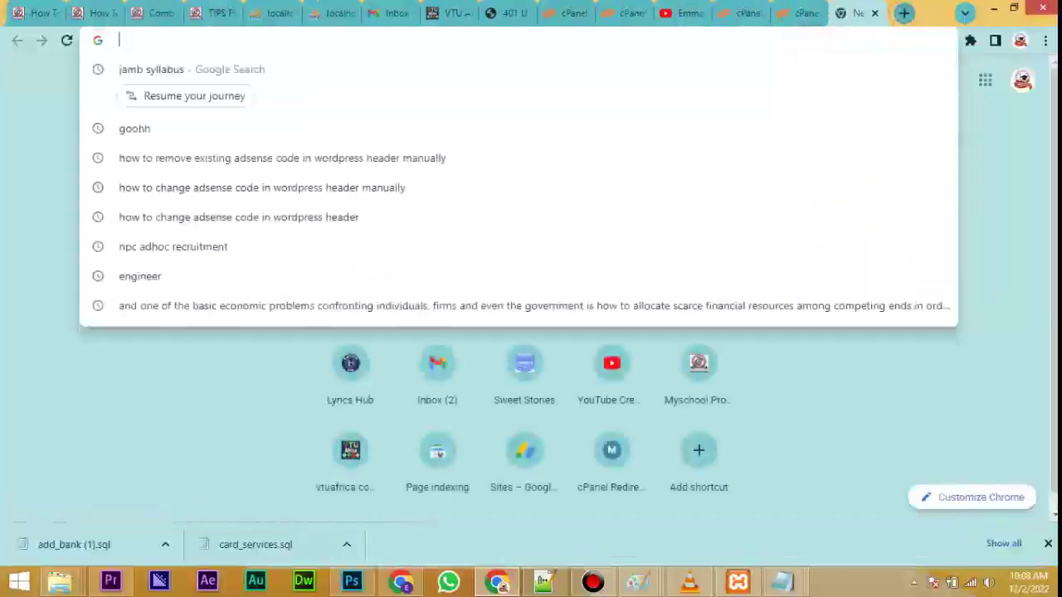
text(emm)
key(Return)
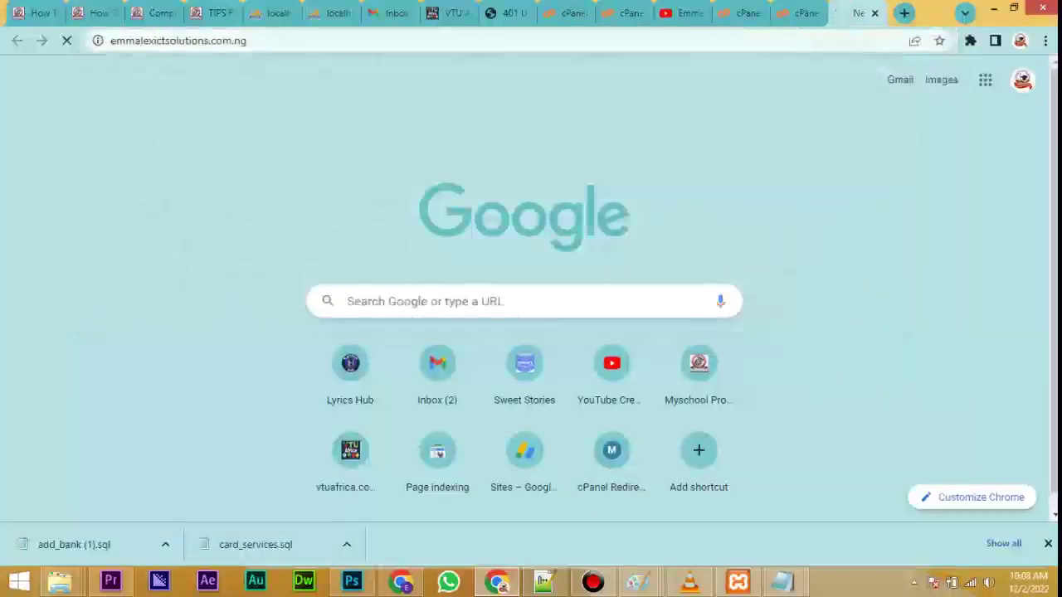
click(723, 38)
click(730, 38)
text(/)
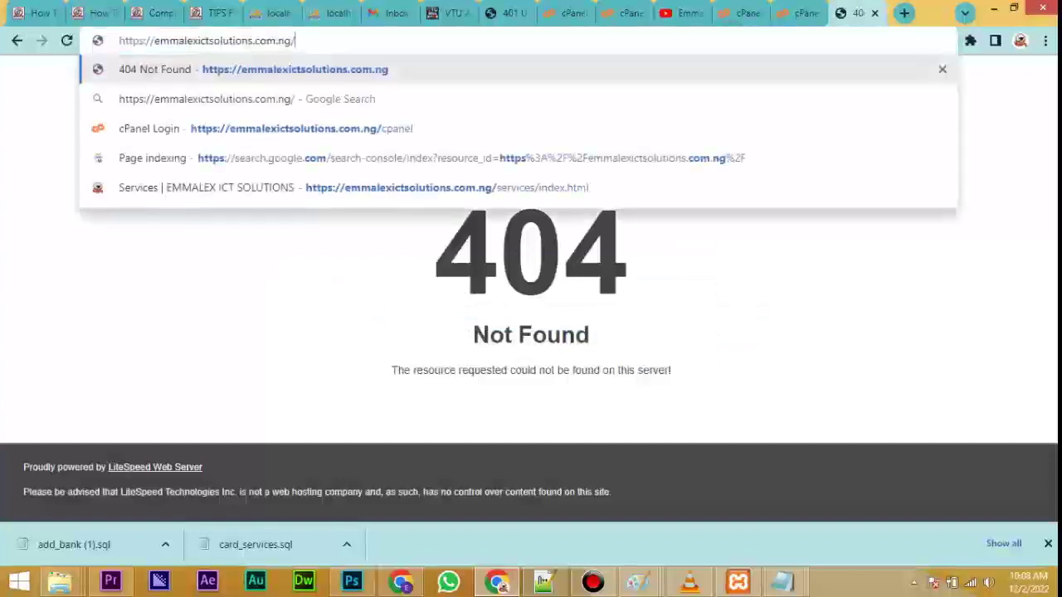
text(poral)
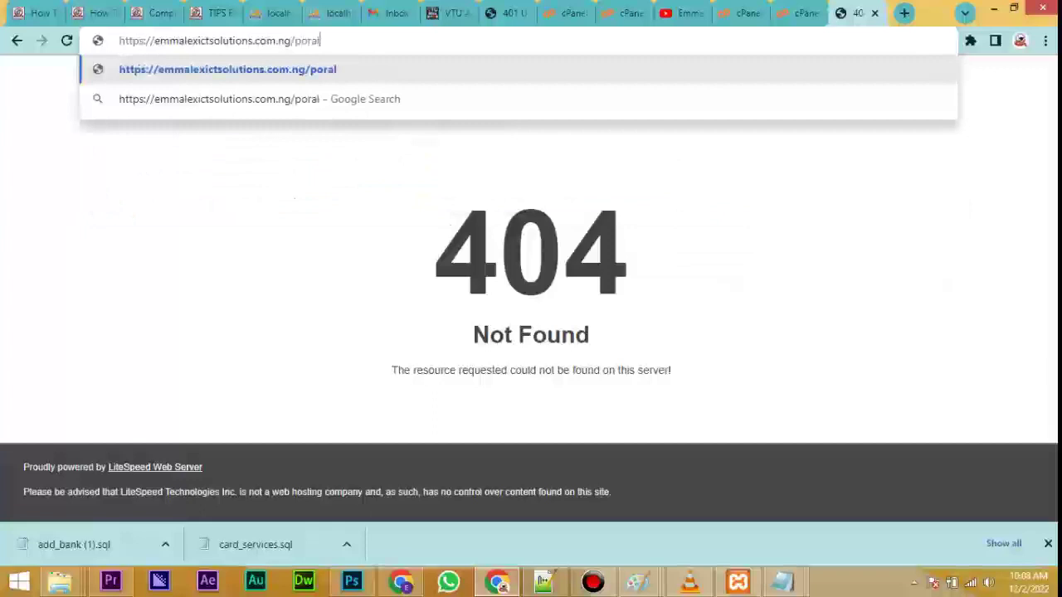
key(Return)
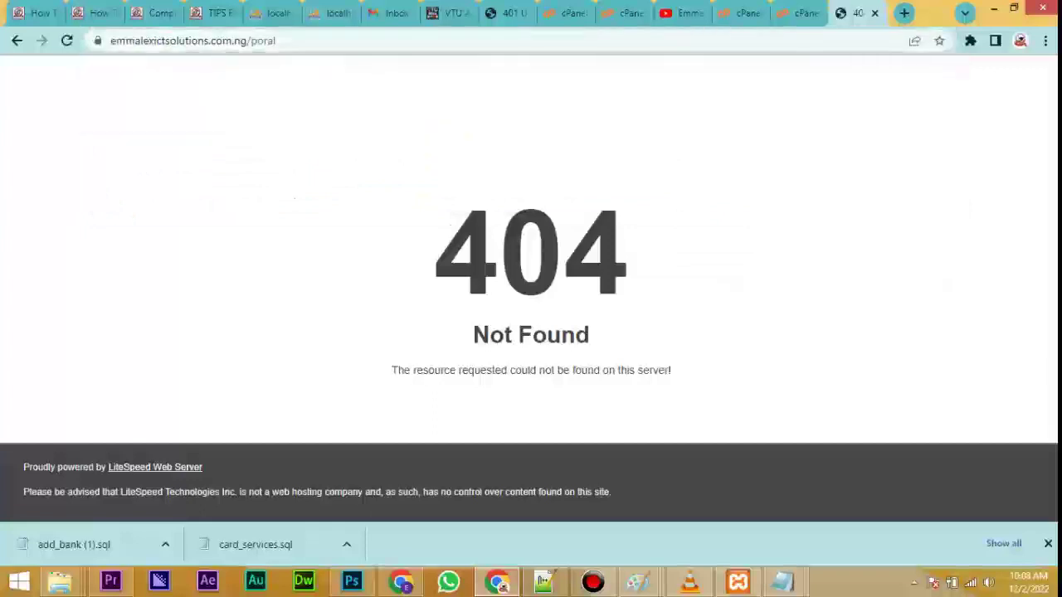
Correct the address to /portal and test a sign-in, which returns 'Invalid login!'.
click(706, 33)
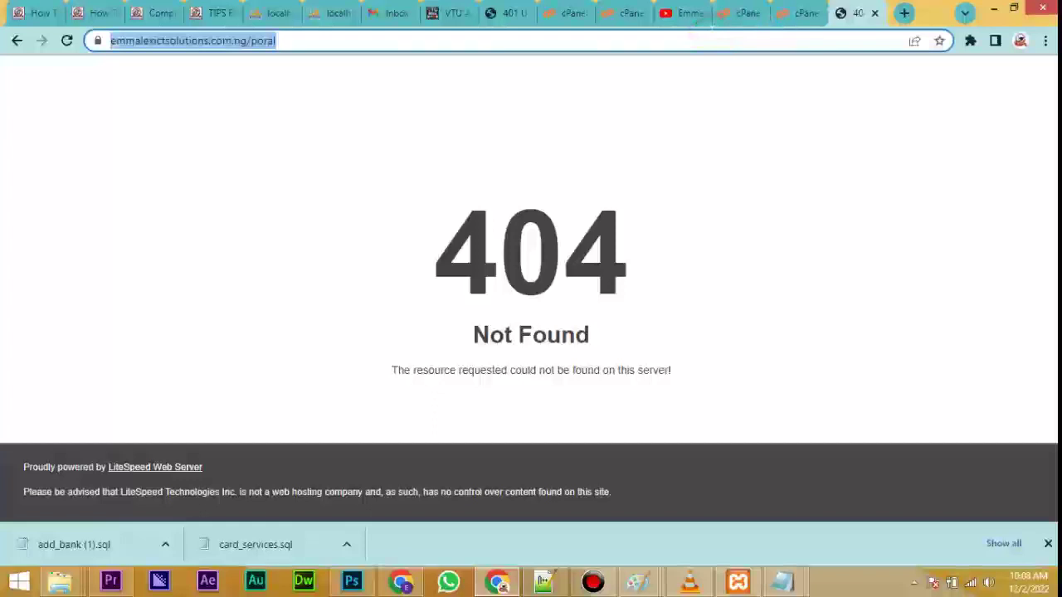
click(706, 37)
key(BackSpace)
key(BackSpace)
key(BackSpace)
key(BackSpace)
key(BackSpace)
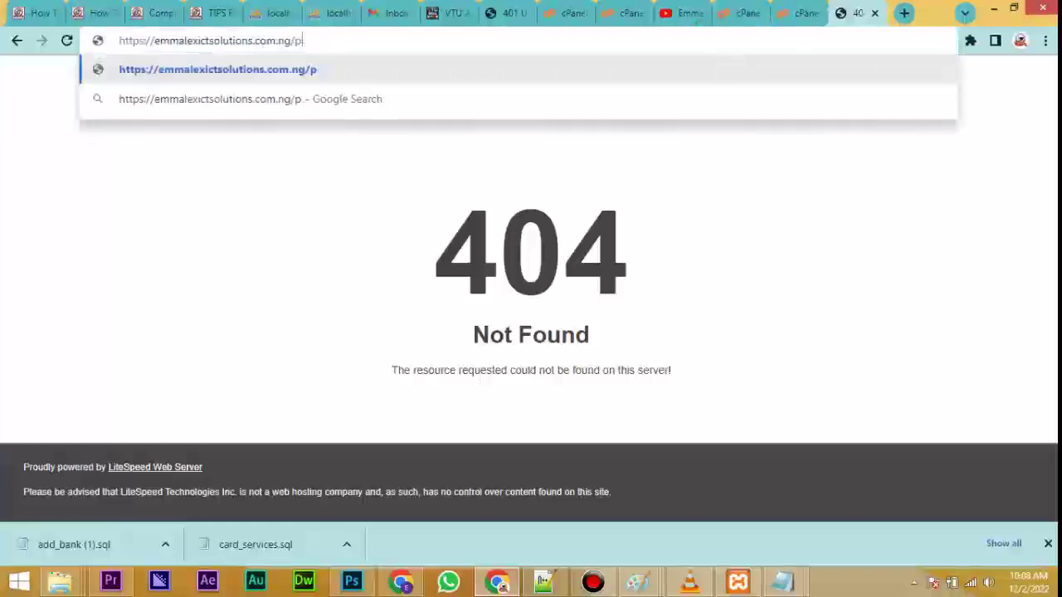
text(portal)
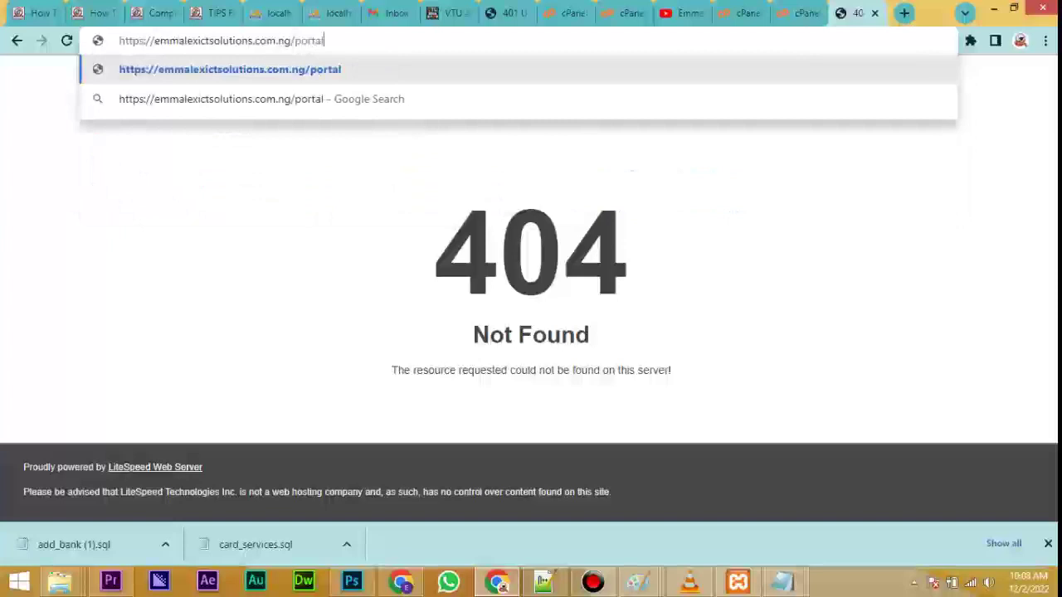
key(Return)
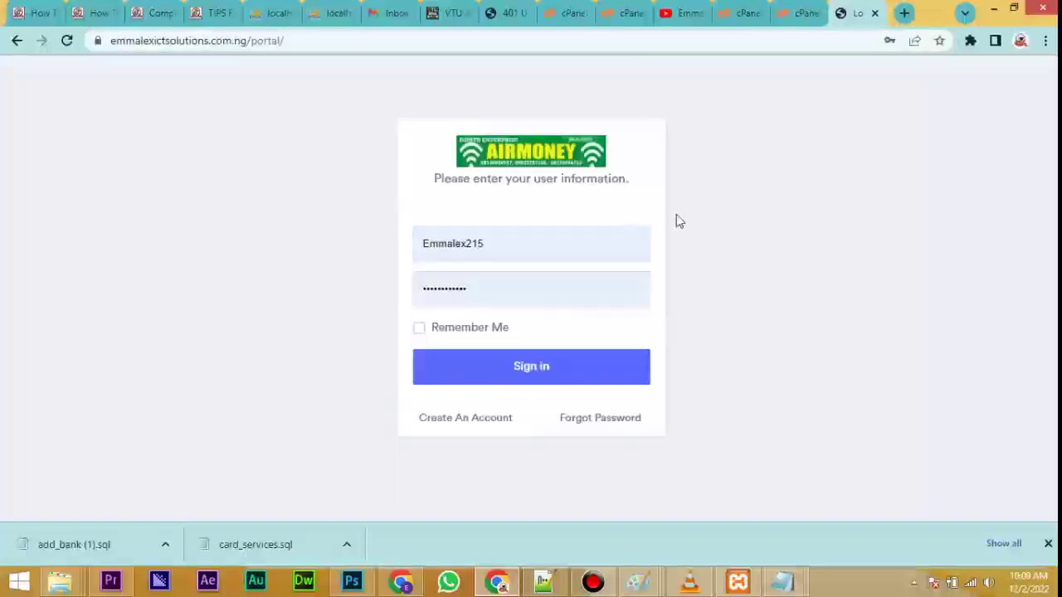
click(539, 367)
click(711, 232)
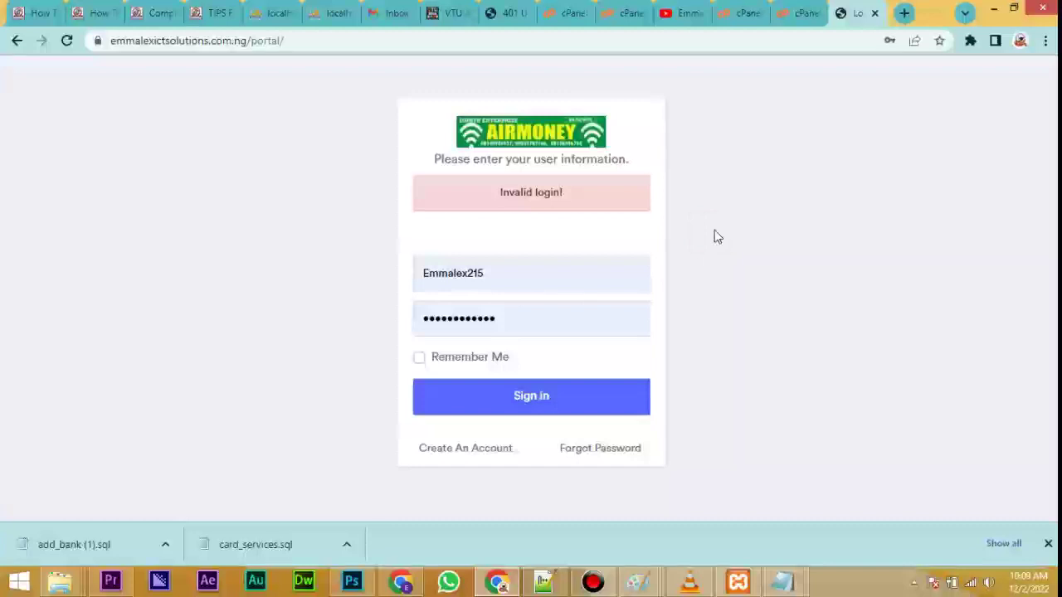
From the cPanel Tools page, open MySQL® Databases under the Databases section.
click(801, 13)
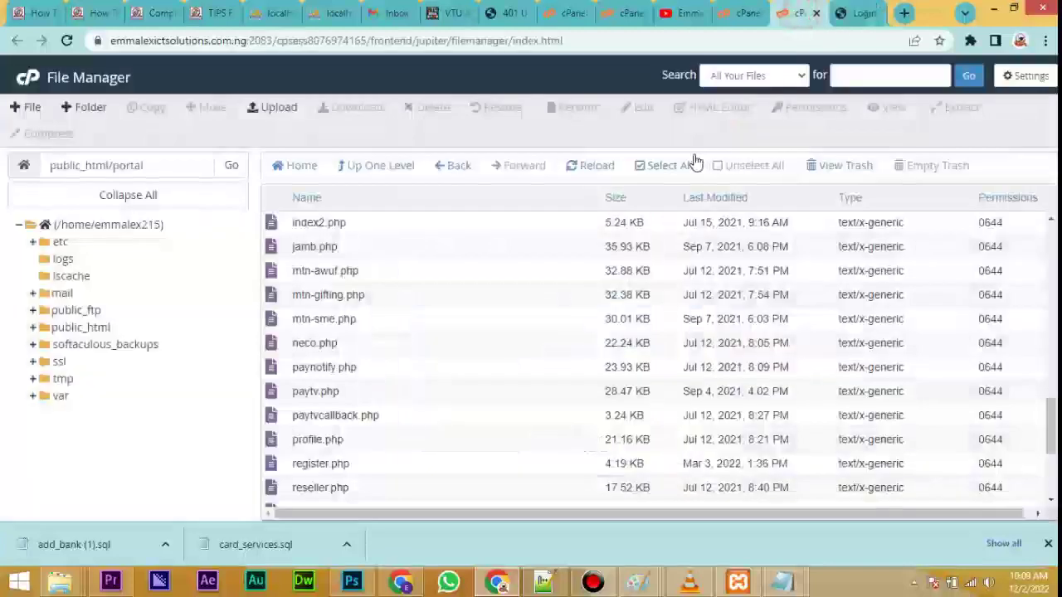
click(728, 13)
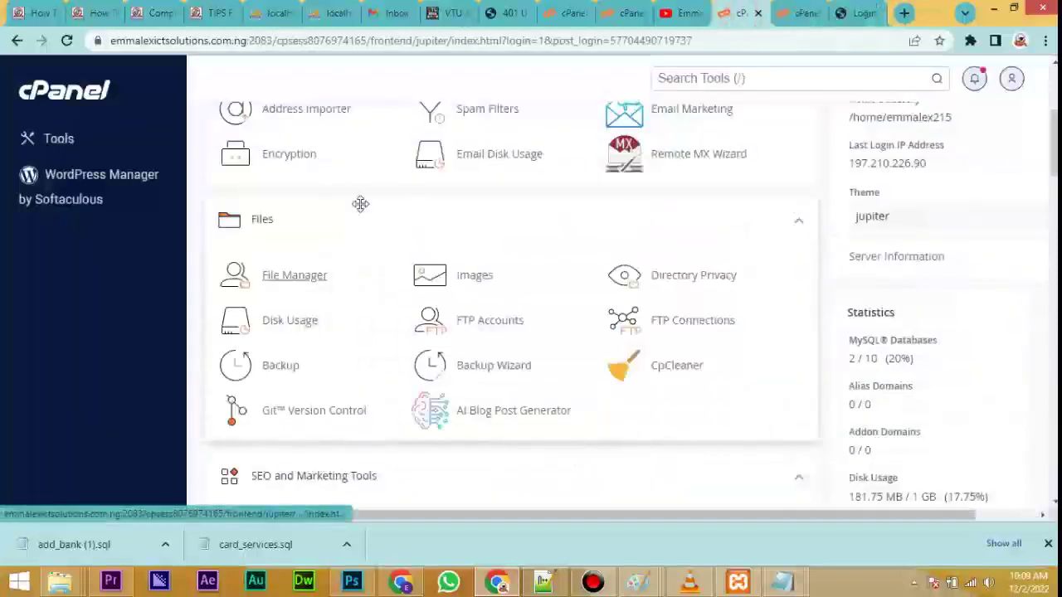
scroll(1047, 137, up, 1)
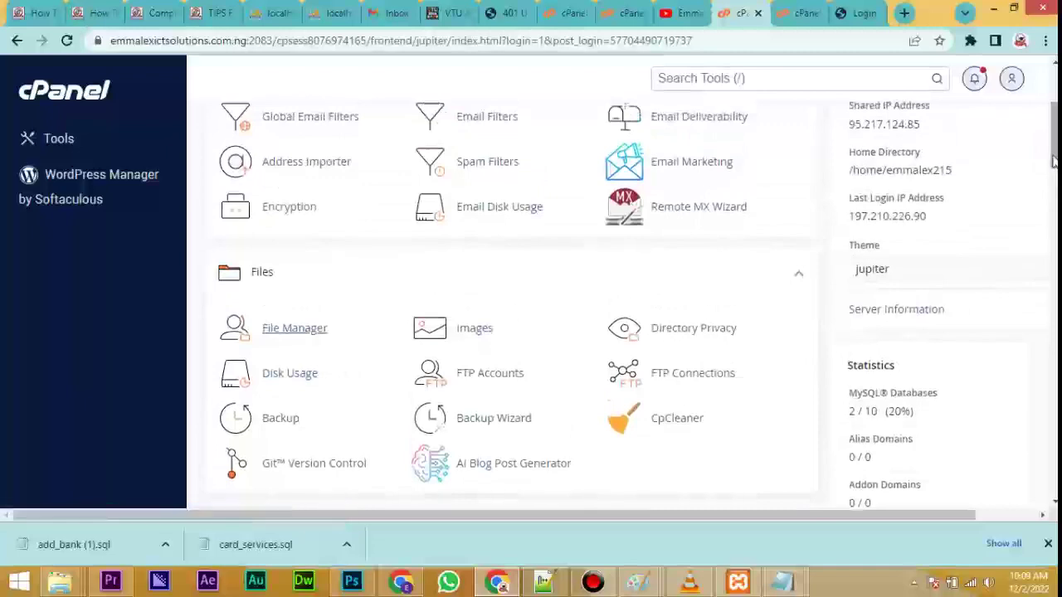
drag(1051, 162, 1054, 218)
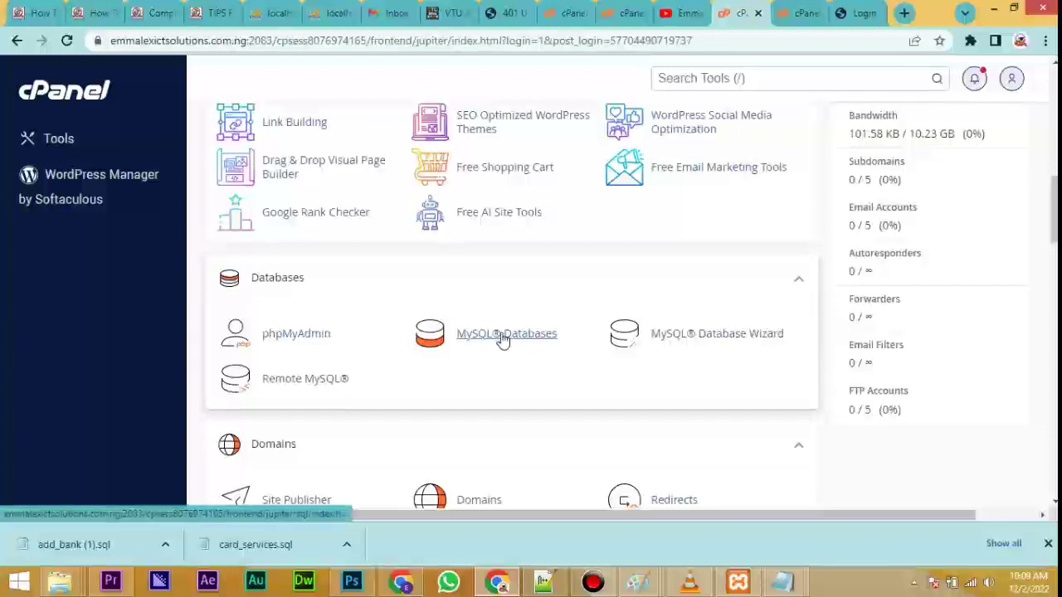
click(501, 339)
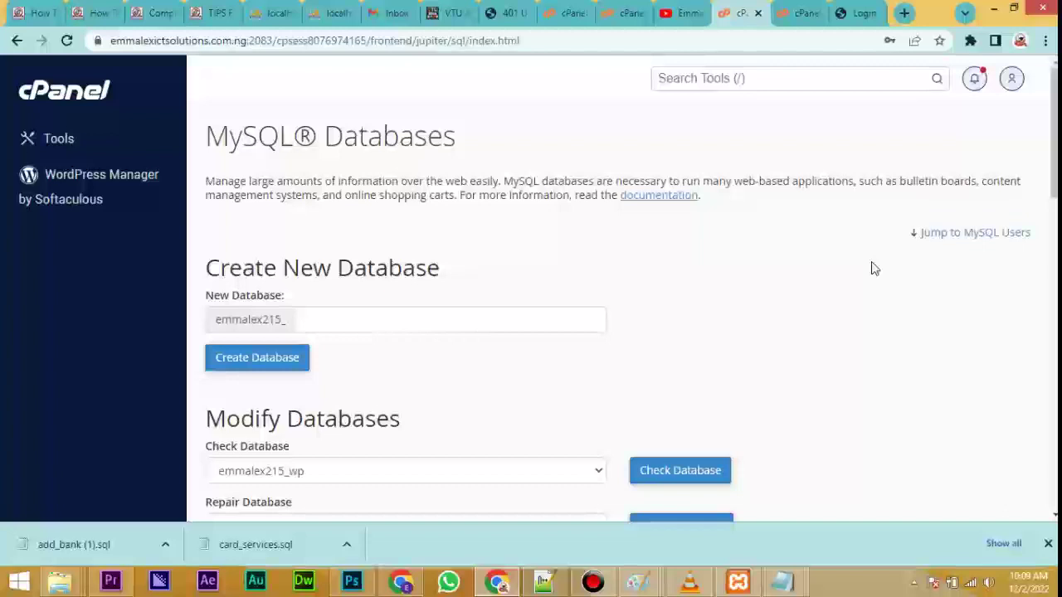
Create the database emmalex215_vtu and copy its full name from the success message.
click(478, 319)
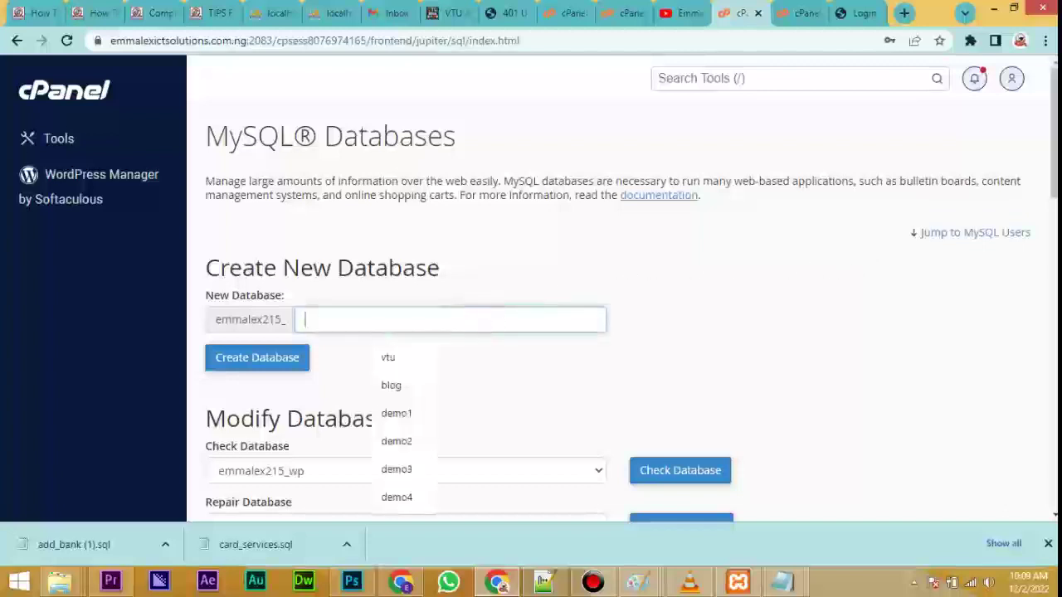
text(vtu)
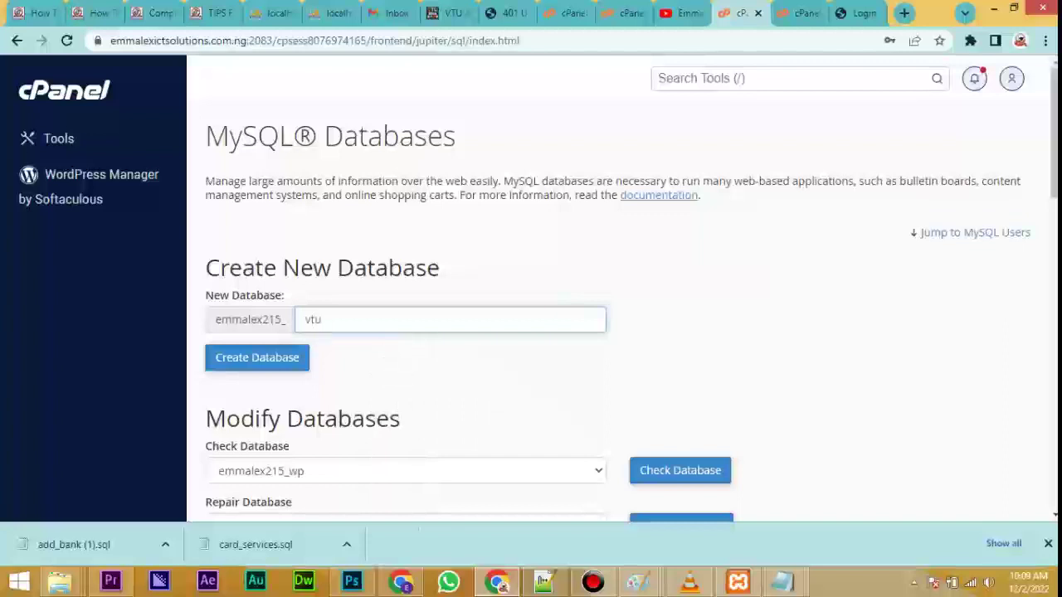
click(256, 357)
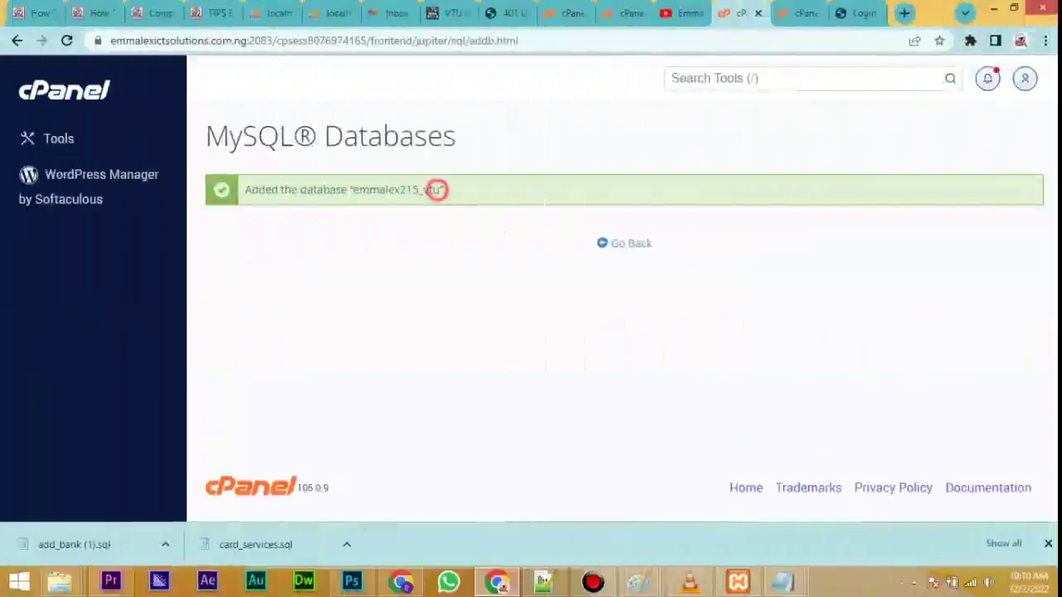
drag(438, 190, 353, 190)
right_click(390, 190)
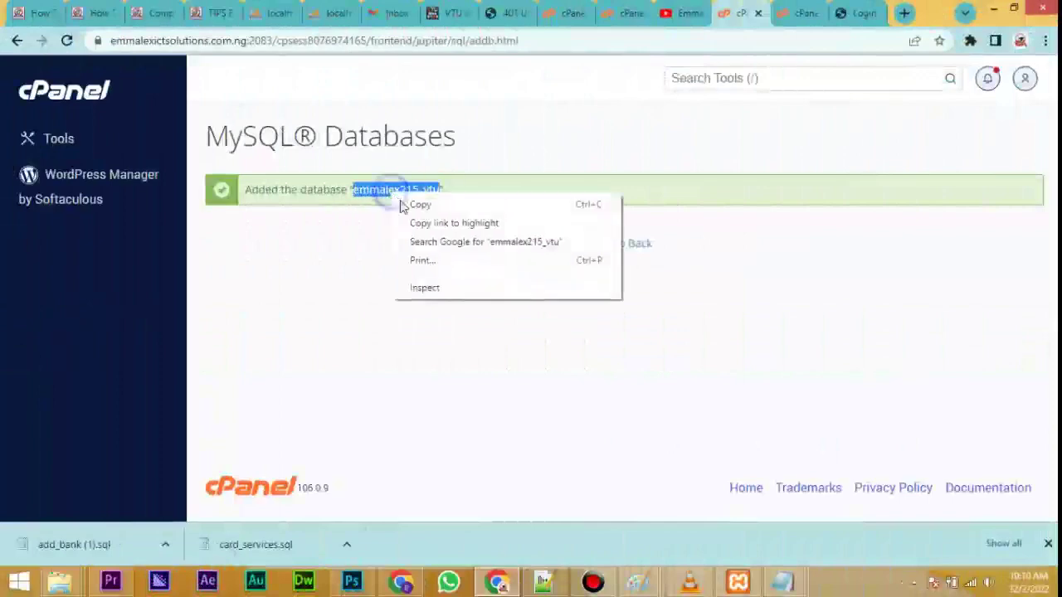
click(420, 204)
In File Manager, open db.php in the code editor.
click(798, 13)
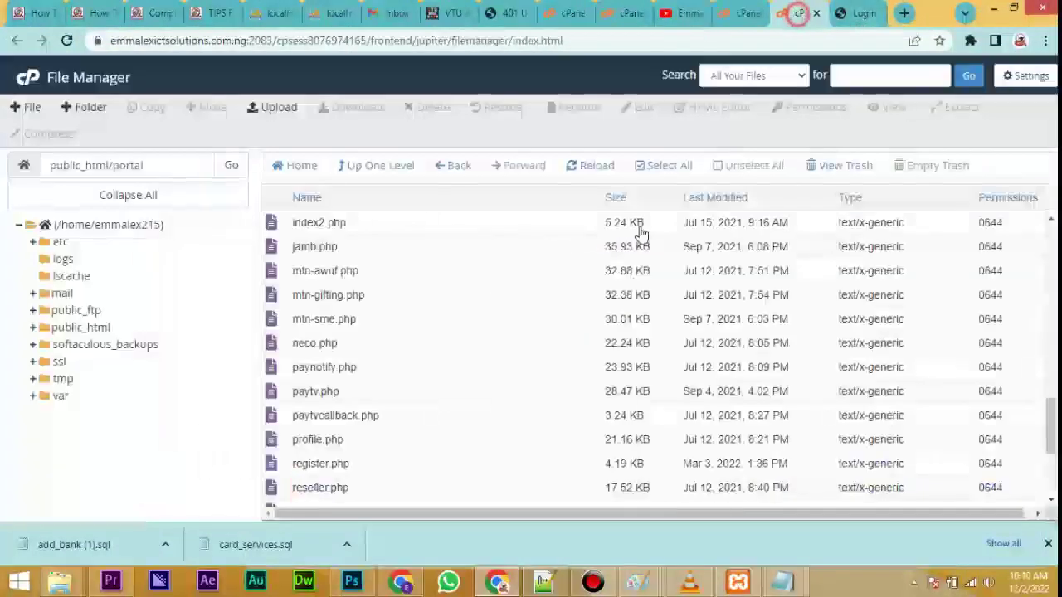
scroll(606, 285, down, 3)
scroll(599, 288, up, 3)
scroll(599, 288, up, 5)
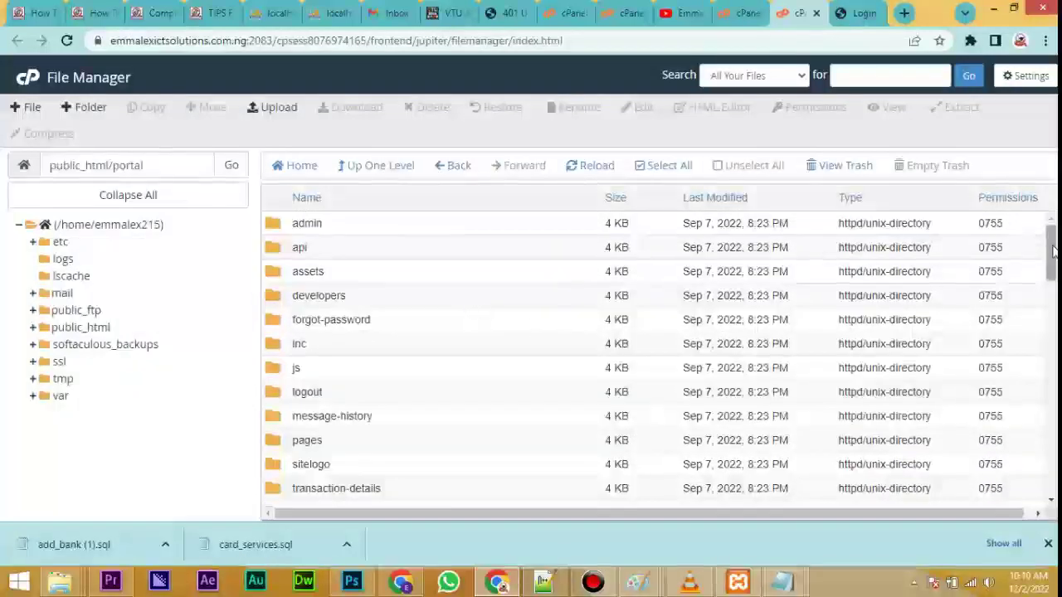
drag(1051, 247, 1051, 303)
scroll(390, 390, down, 4)
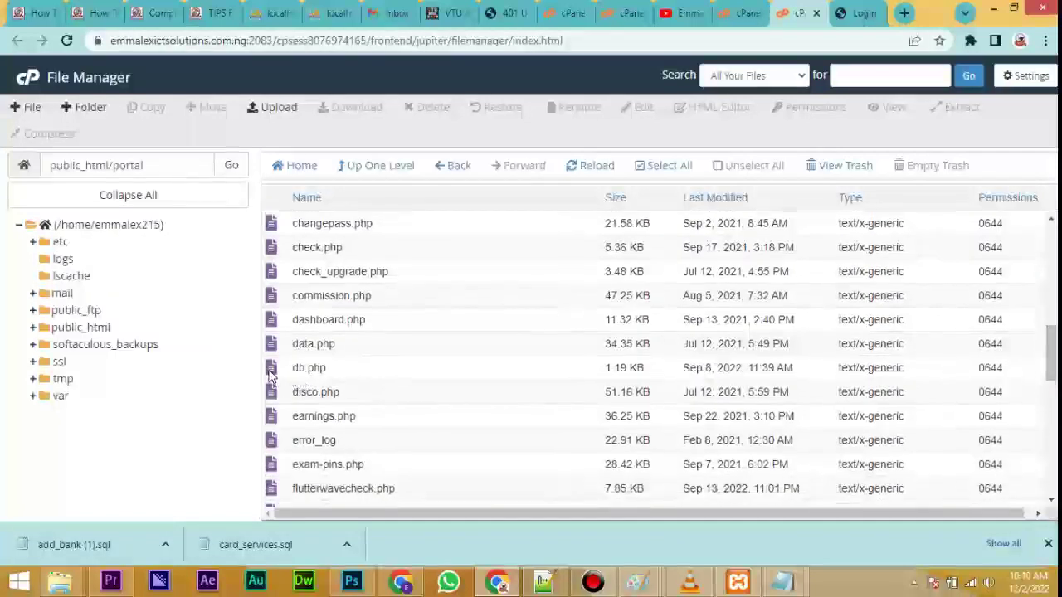
click(270, 372)
right_click(270, 372)
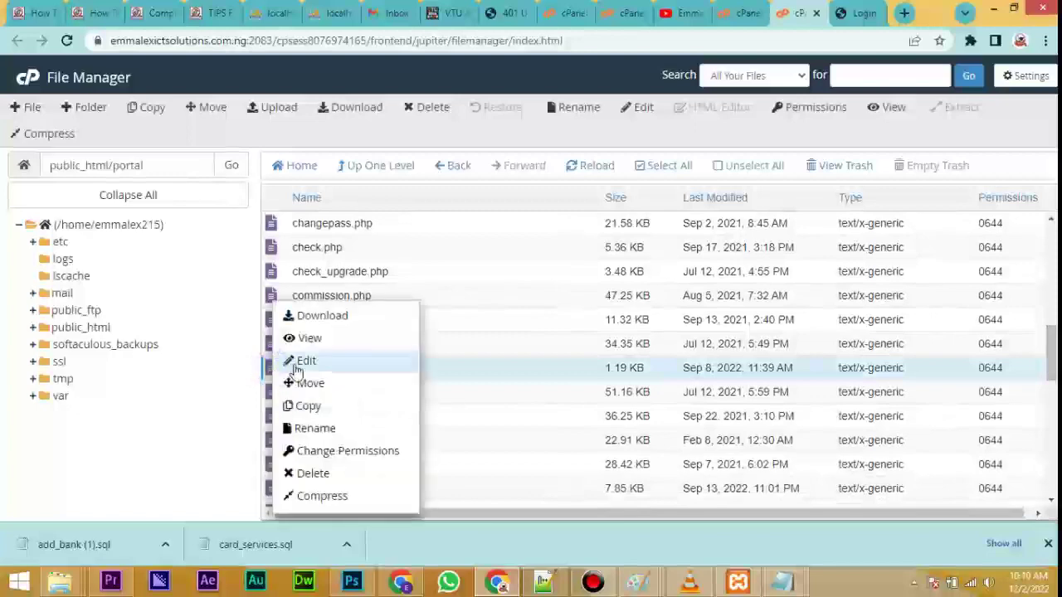
click(313, 363)
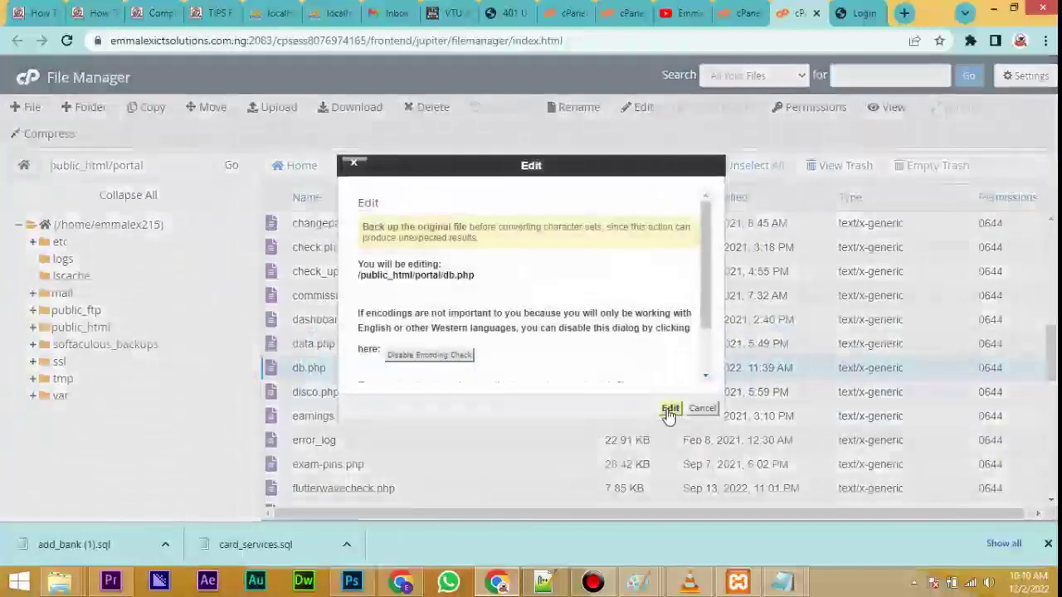
click(670, 409)
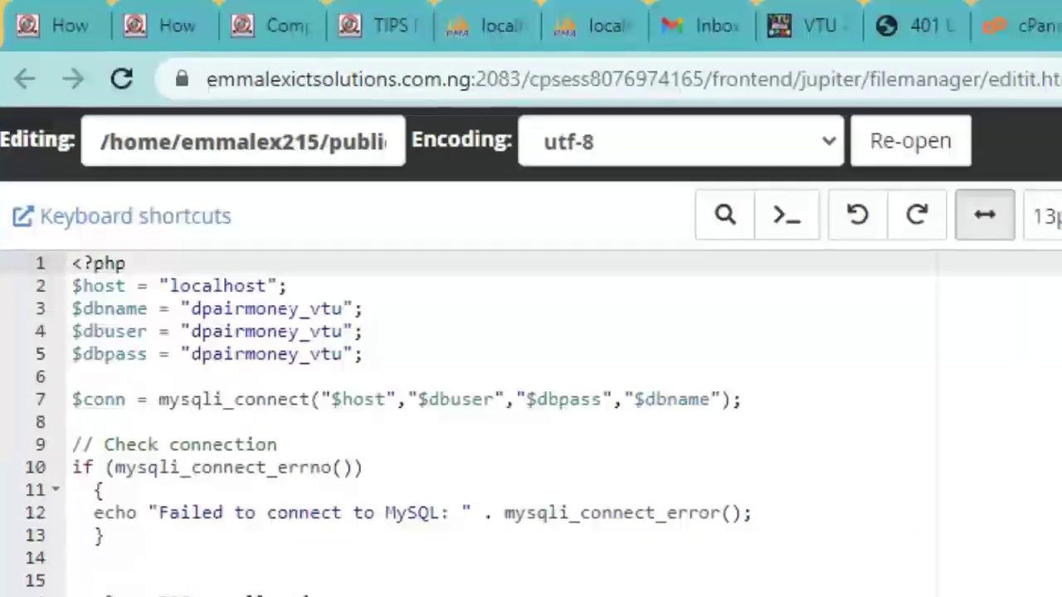
Replace the $dbname value on line 3 with emmalex215_vtu, then return to the MySQL Databases tab.
click(344, 309)
key(BackSpace)
key(BackSpace)
key(BackSpace)
key(BackSpace)
key(BackSpace)
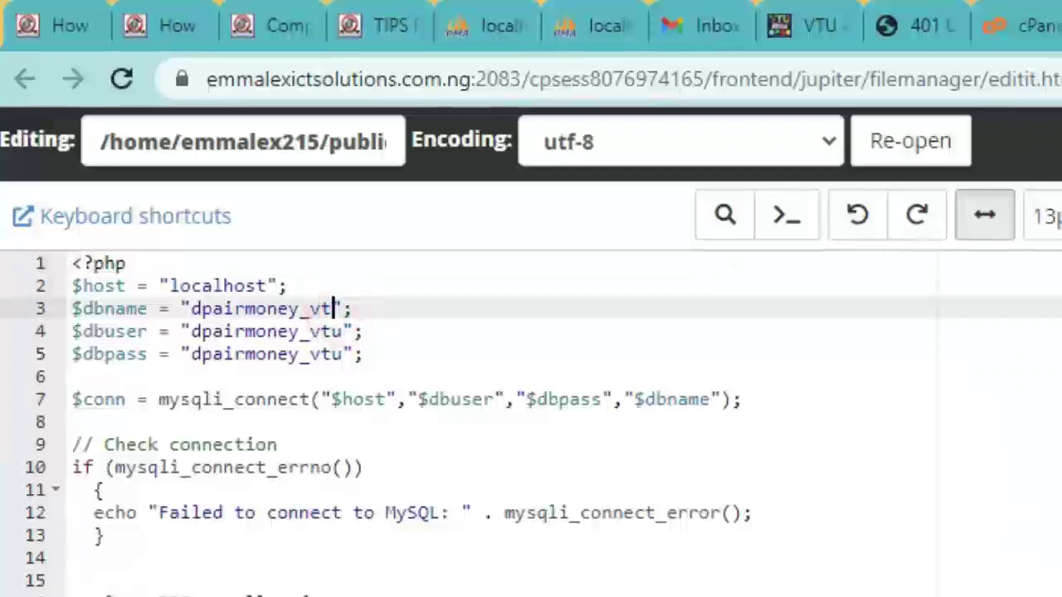
key(BackSpace)
key(BackSpace)
key(BackSpace)
key(BackSpace)
key(BackSpace)
key(BackSpace)
key(BackSpace)
key(BackSpace)
key(BackSpace)
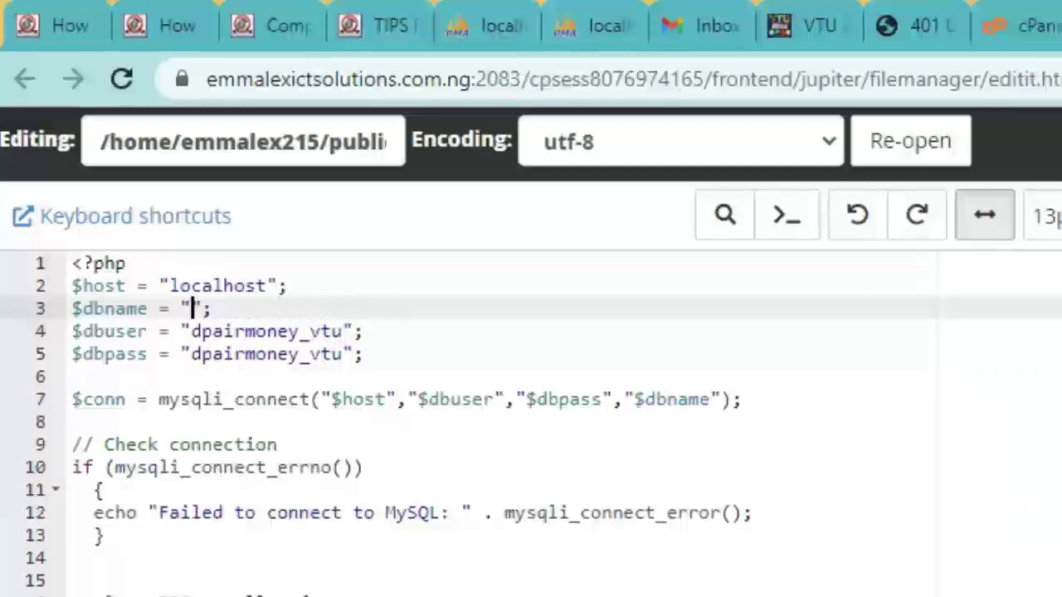
key(ctrl+v)
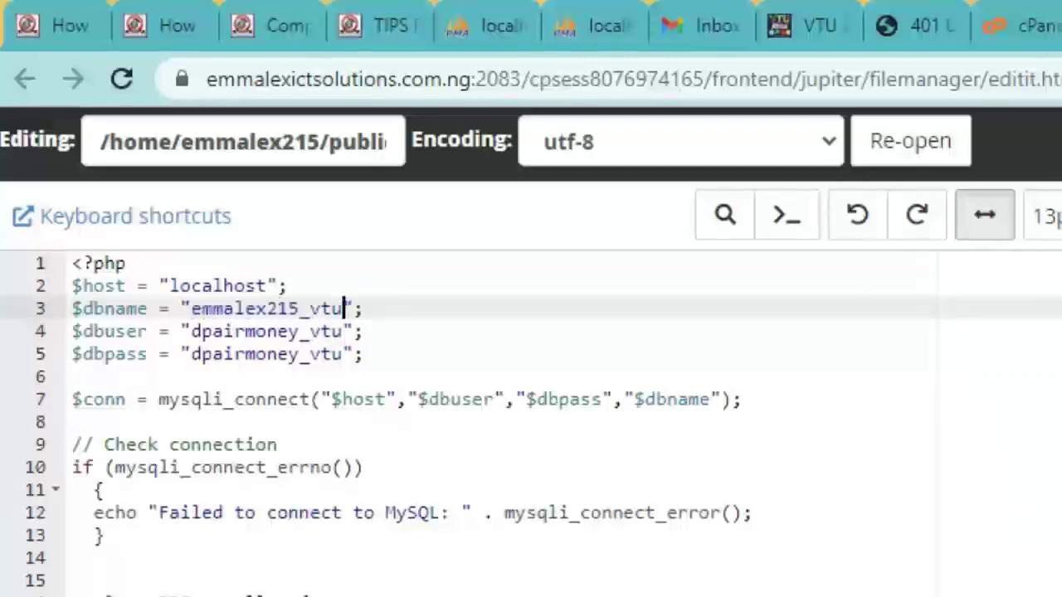
key(ctrl+shift+Tab)
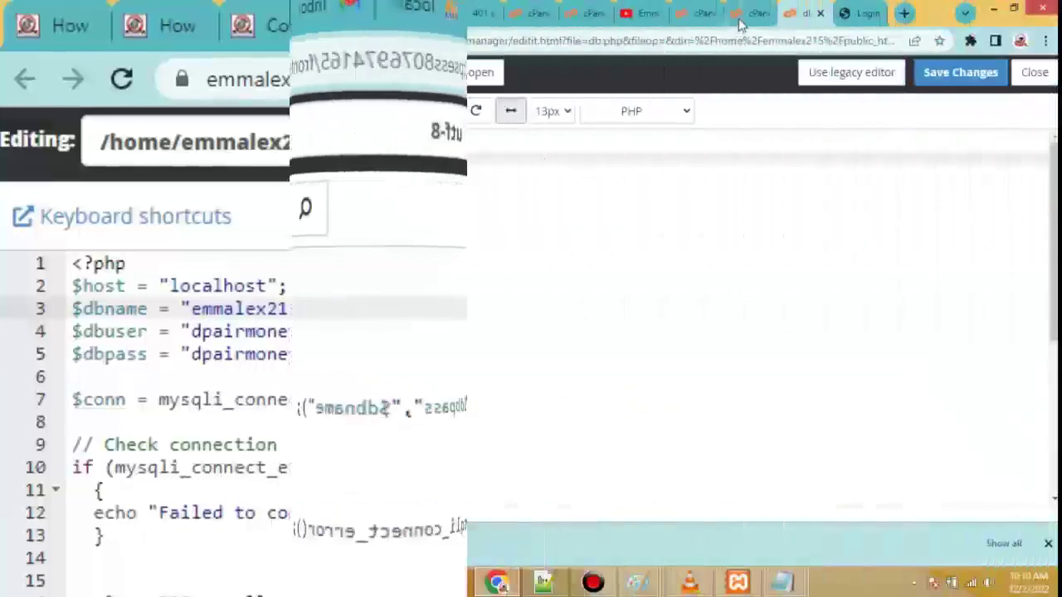
click(696, 18)
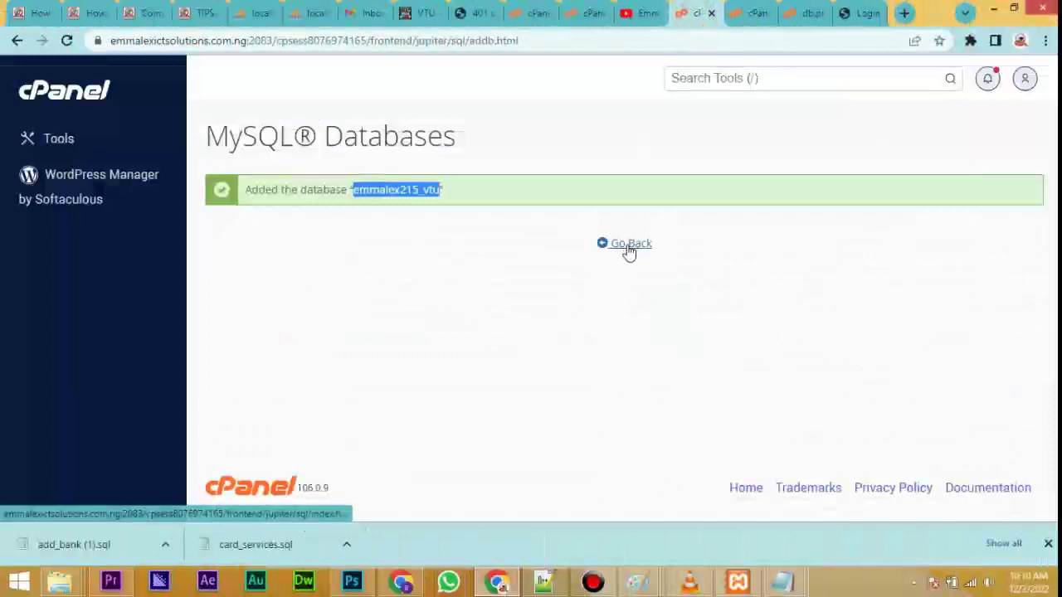
Back on the MySQL Databases page, enter vtu as the new user's username.
click(629, 249)
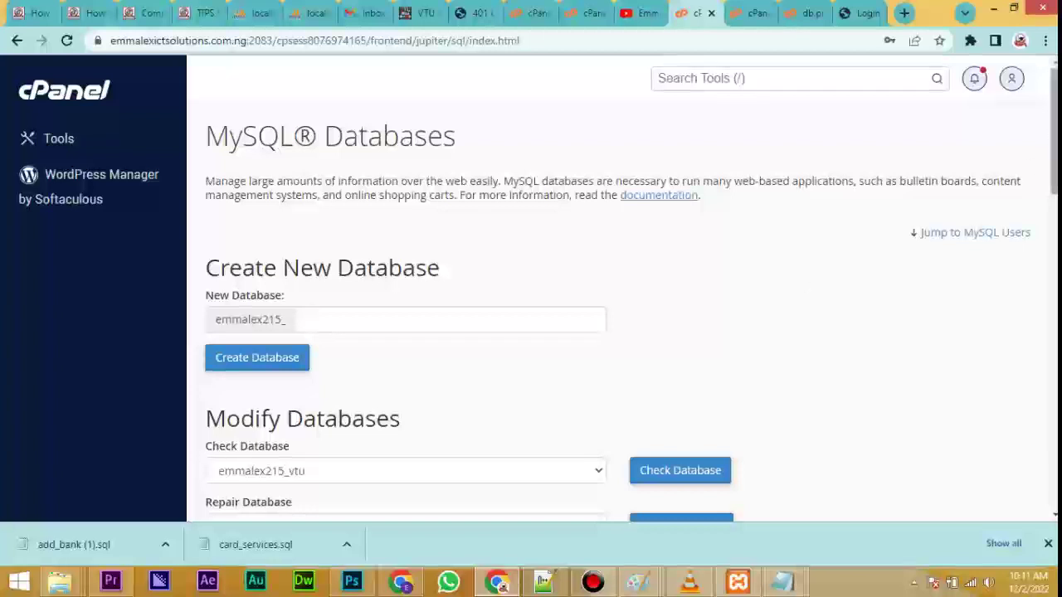
drag(1052, 135, 1052, 316)
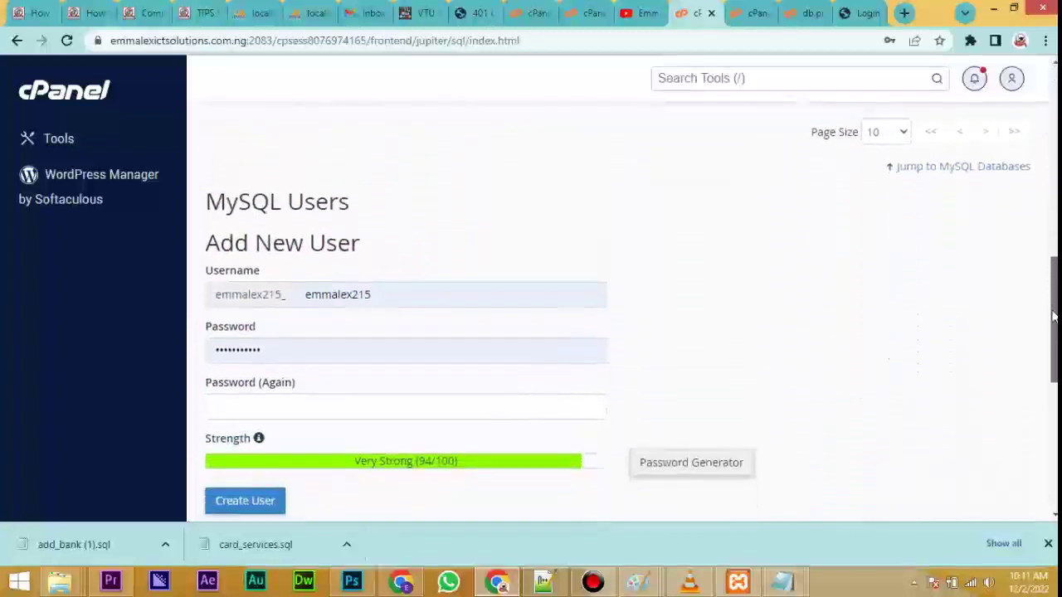
click(379, 291)
drag(379, 292, 307, 292)
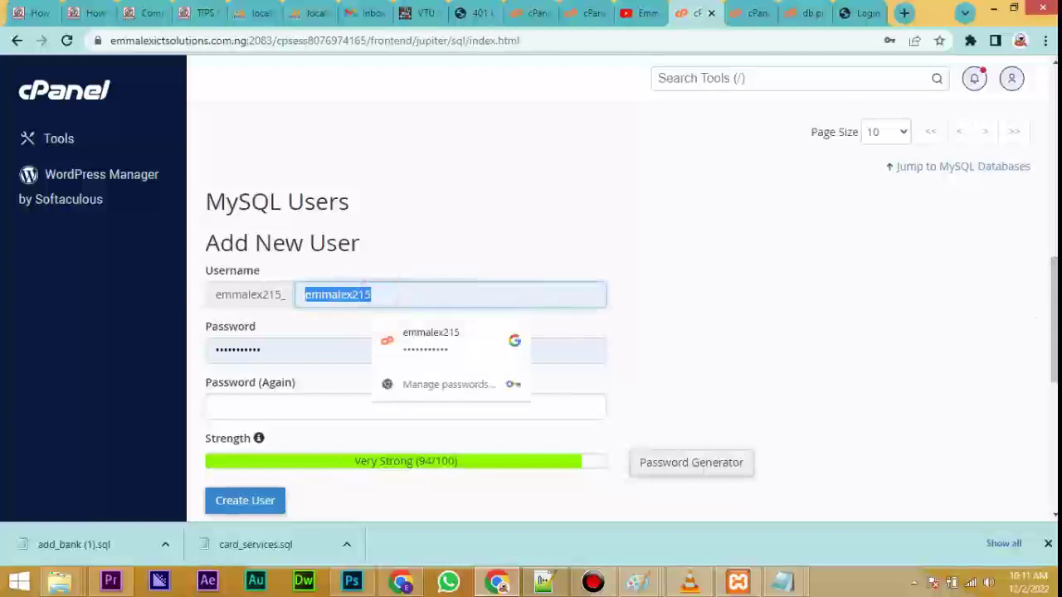
text(vtu)
click(456, 206)
Paste the strong password into both password fields, create the user, and decline Chrome's save prompt.
click(273, 347)
drag(273, 346, 206, 359)
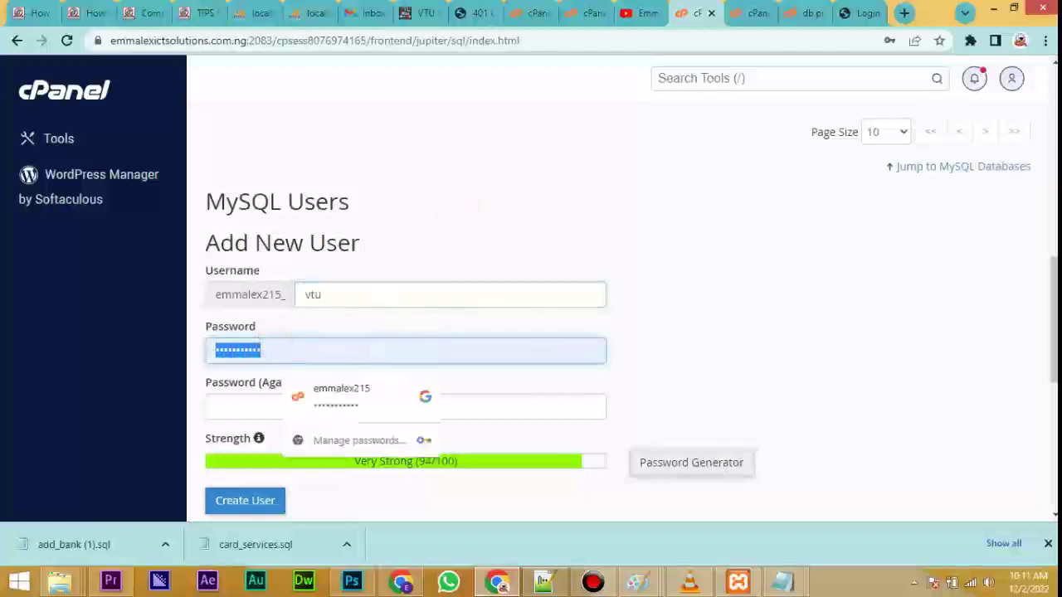
key(ctrl+v)
click(272, 408)
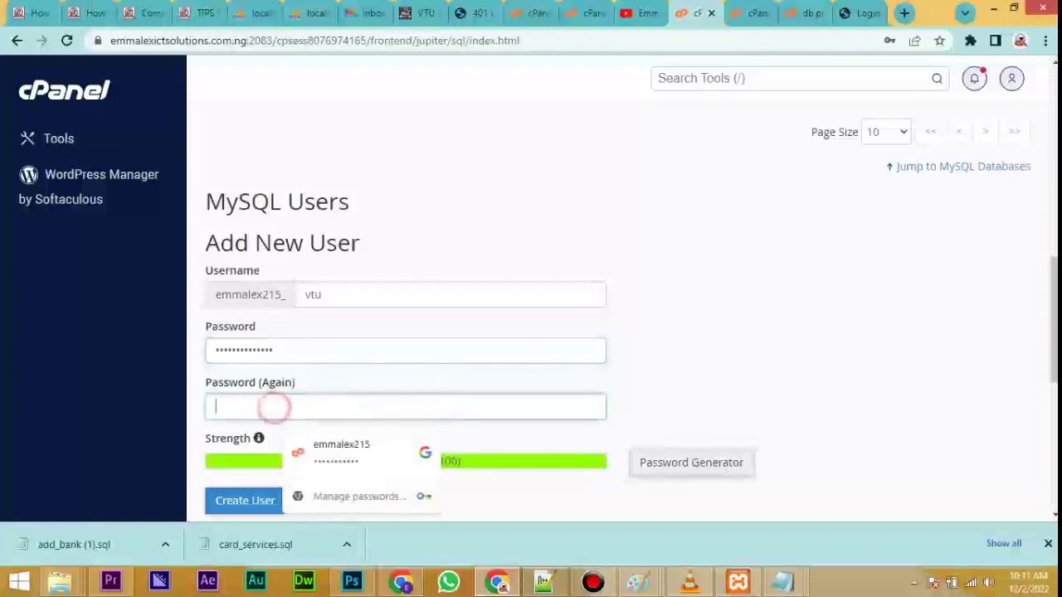
key(ctrl+v)
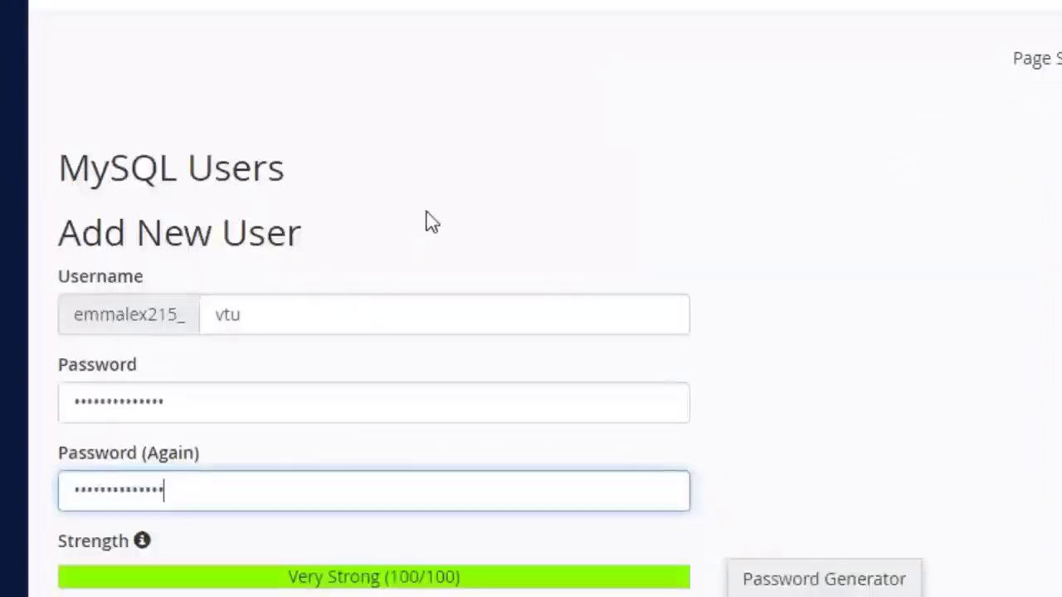
scroll(430, 221, down, 2)
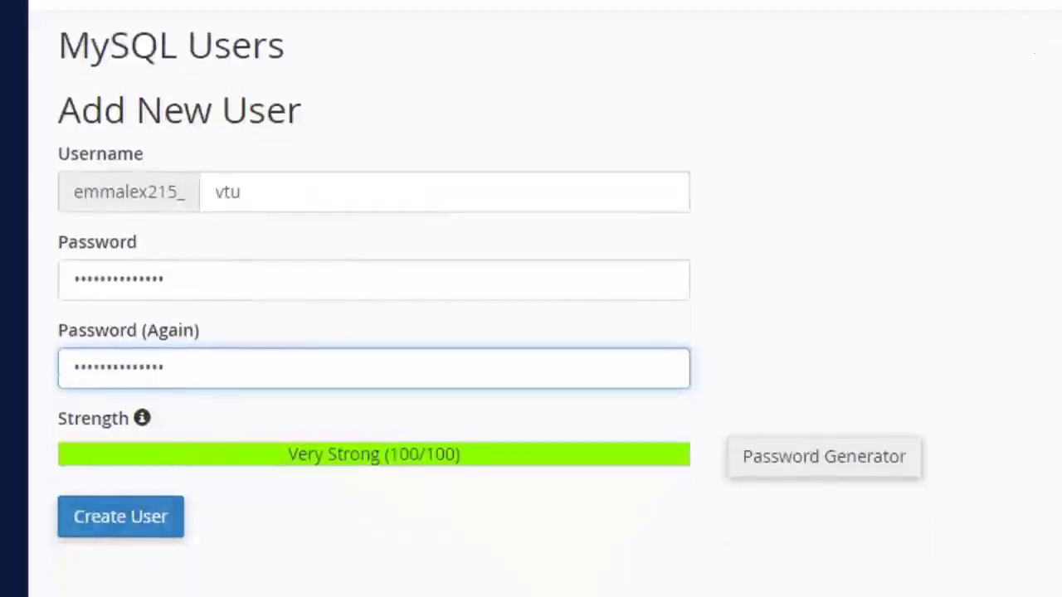
click(116, 524)
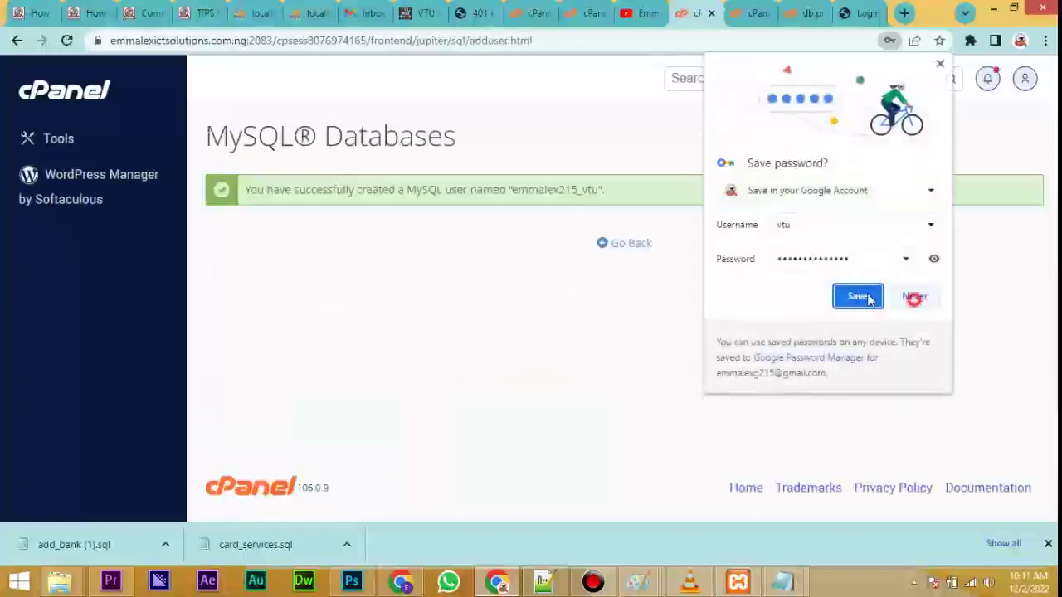
click(915, 296)
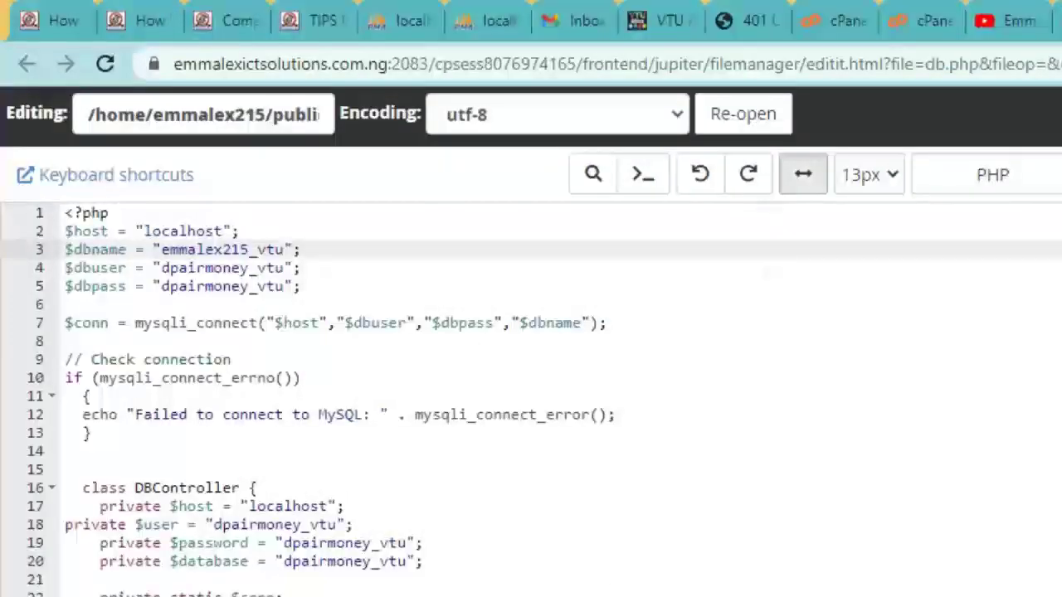
Paste the new user and password over lines 4 and 5, and the database name on line 20.
drag(283, 267, 162, 267)
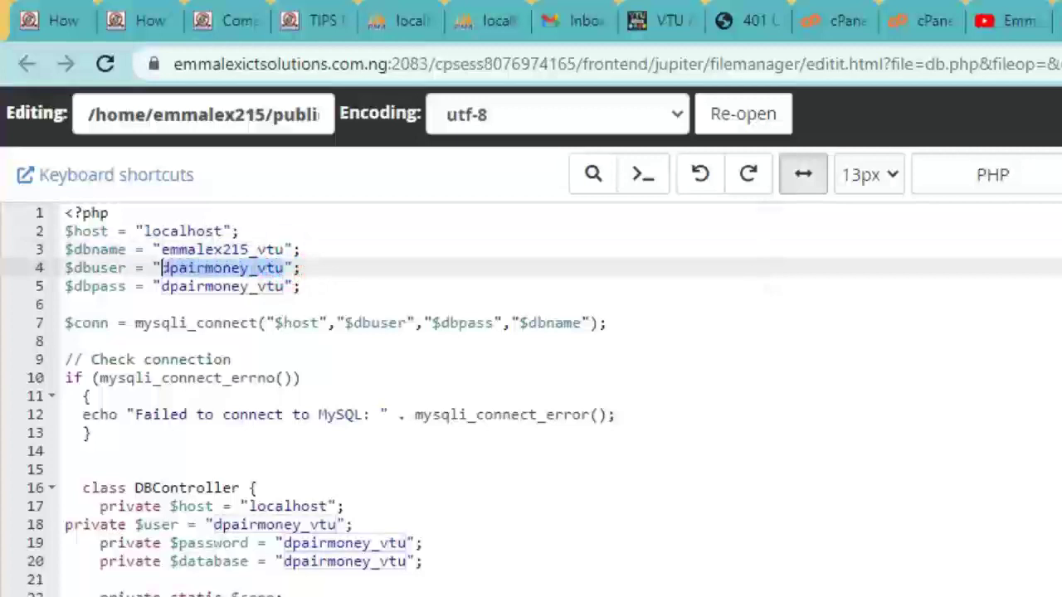
text(emmalex215_vtu)
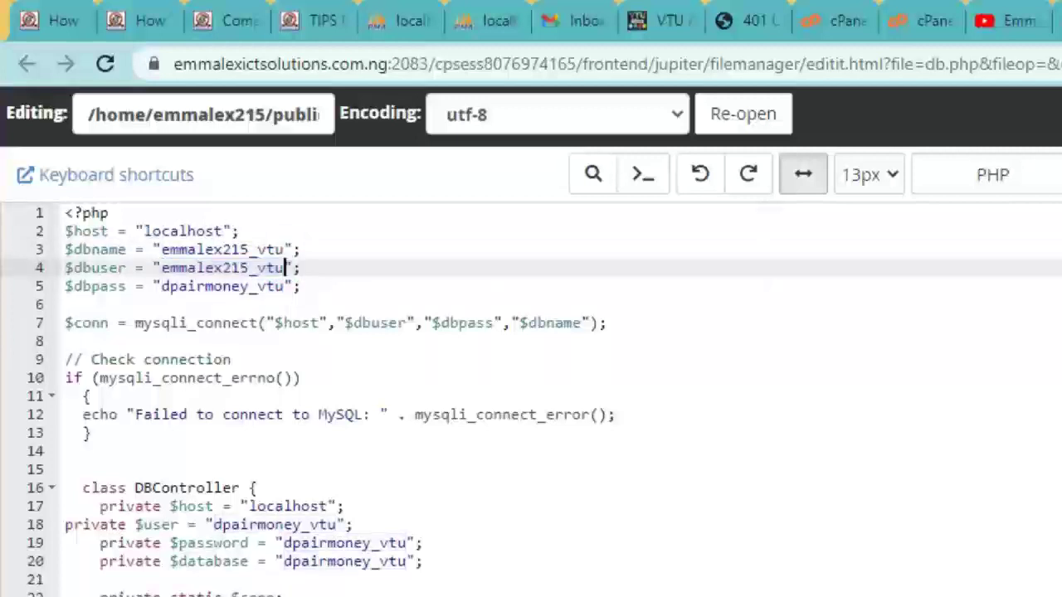
drag(285, 286, 162, 286)
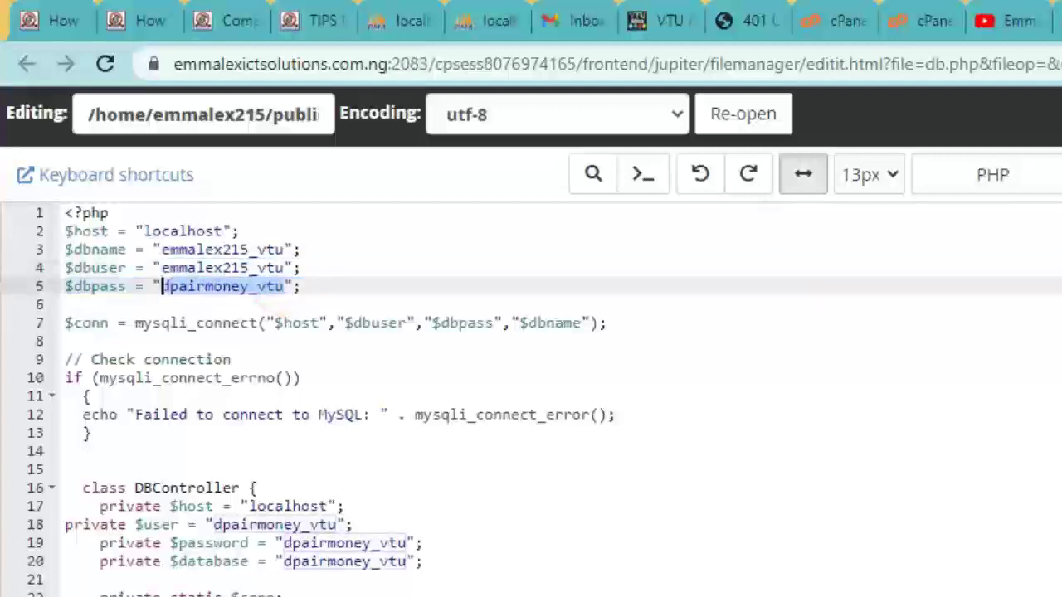
text(emmalex215_vtu)
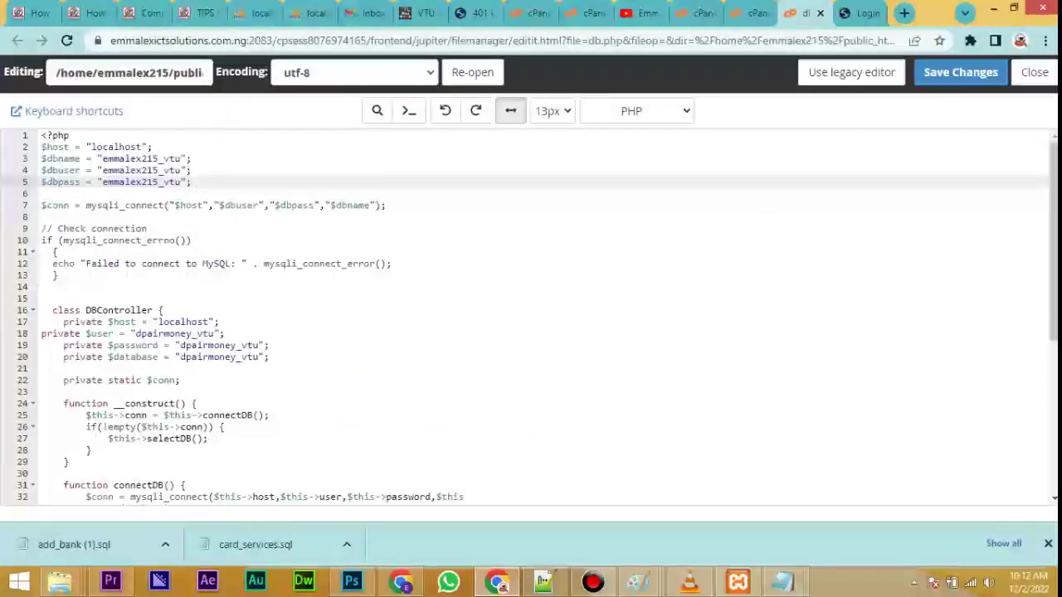
double_click(257, 357)
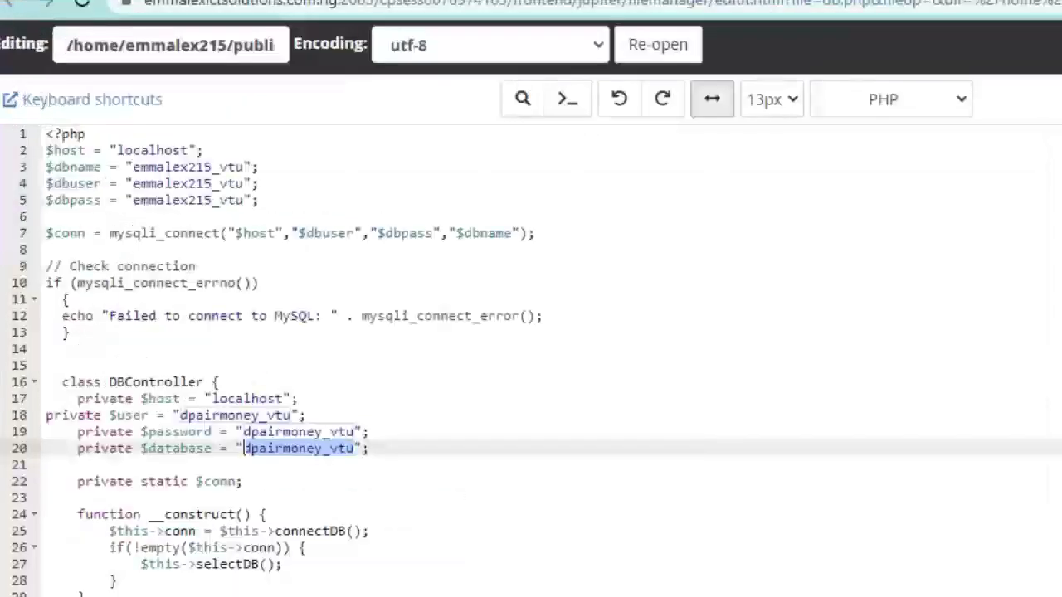
text(emmalex215_vtu)
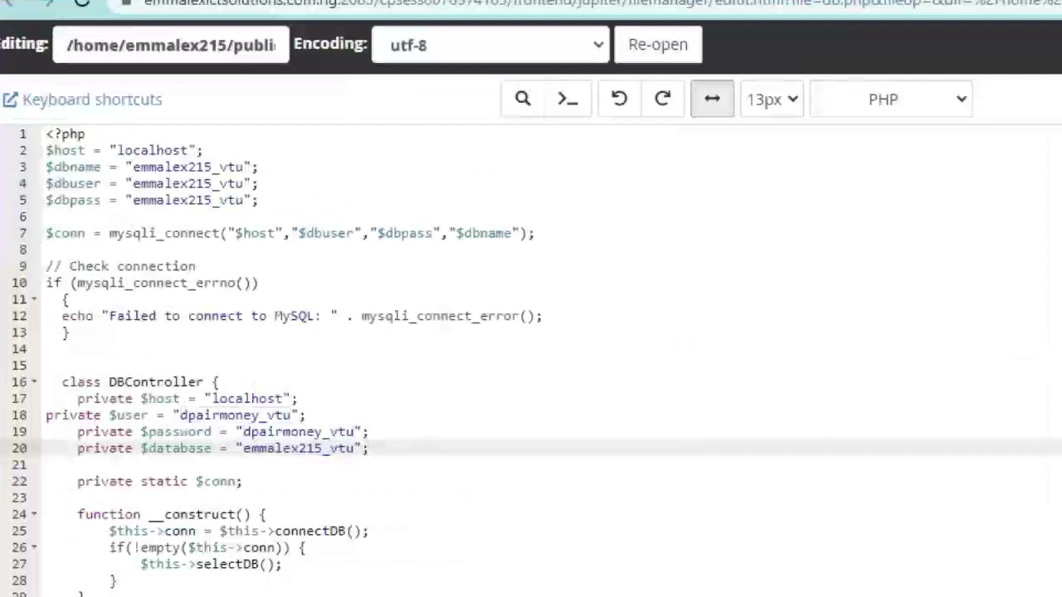
Update the $password and $user values on lines 19 and 18, then save db.php, confirming overwrite.
drag(355, 431, 241, 432)
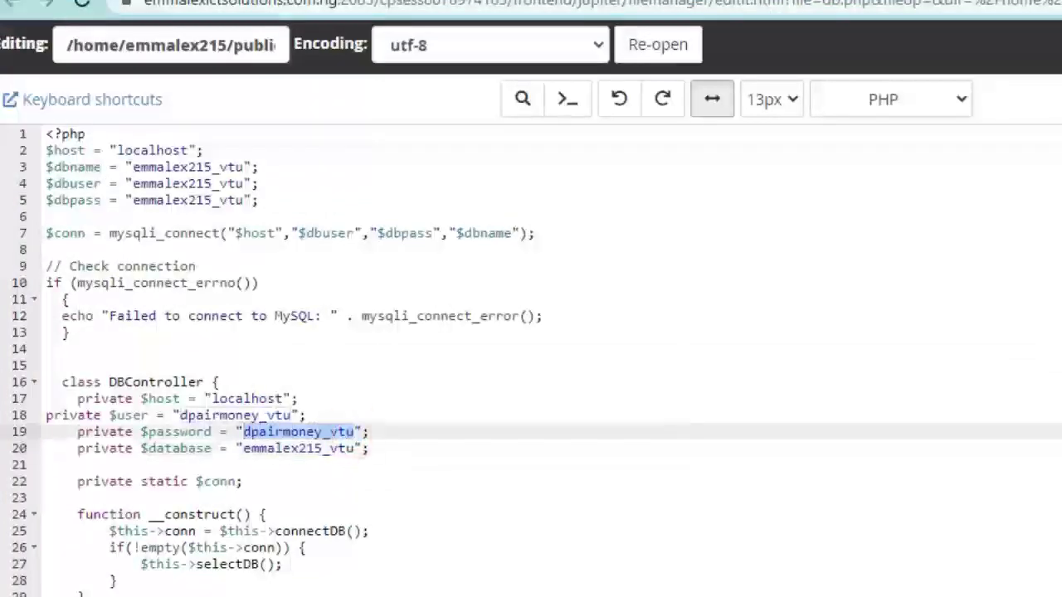
key(ctrl+v)
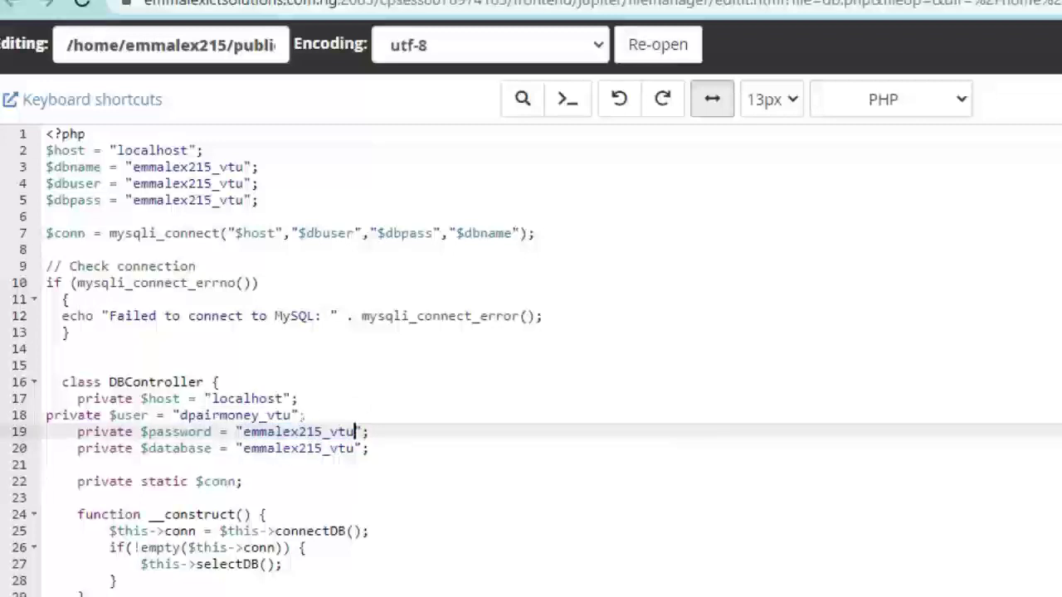
drag(290, 415, 180, 415)
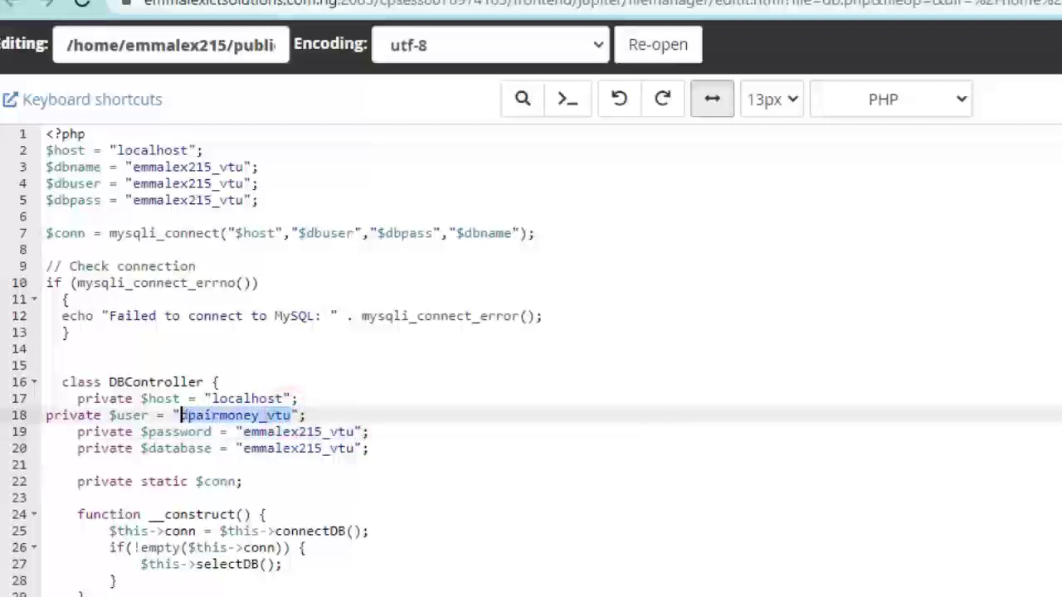
text(emmalex215_vtu)
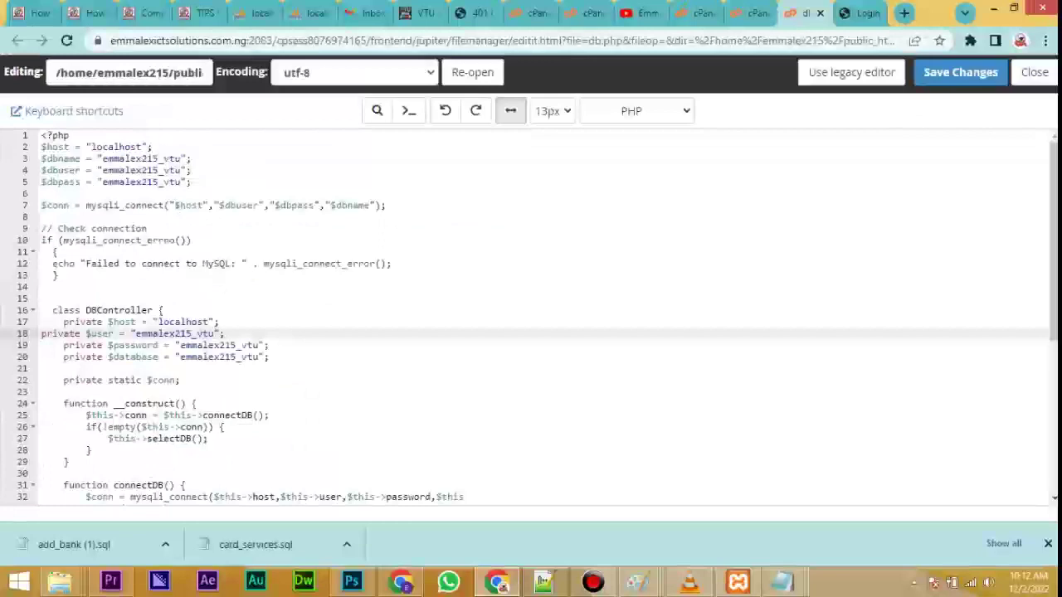
click(1061, 46)
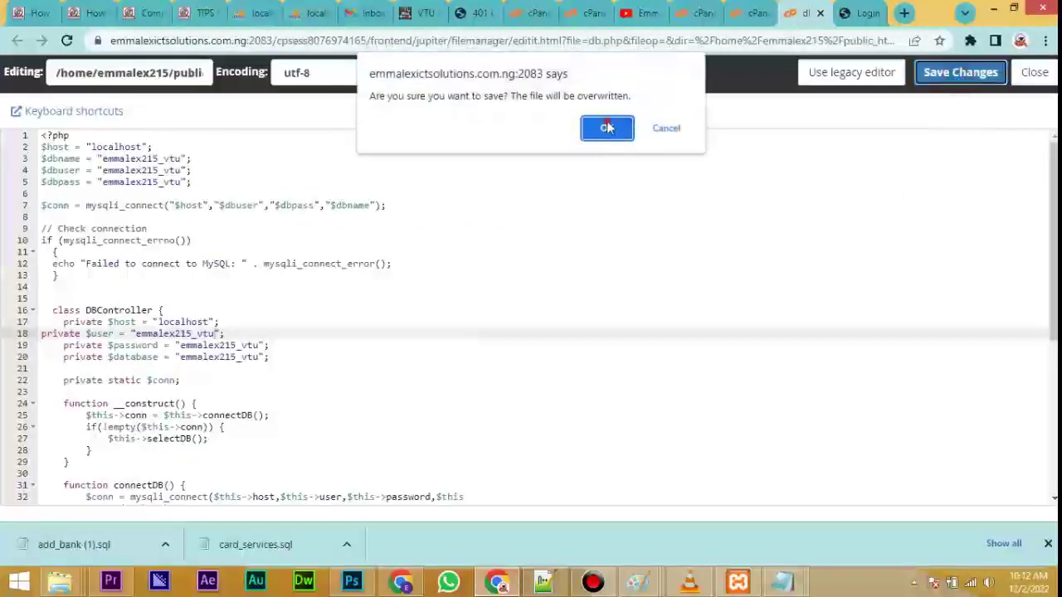
click(608, 127)
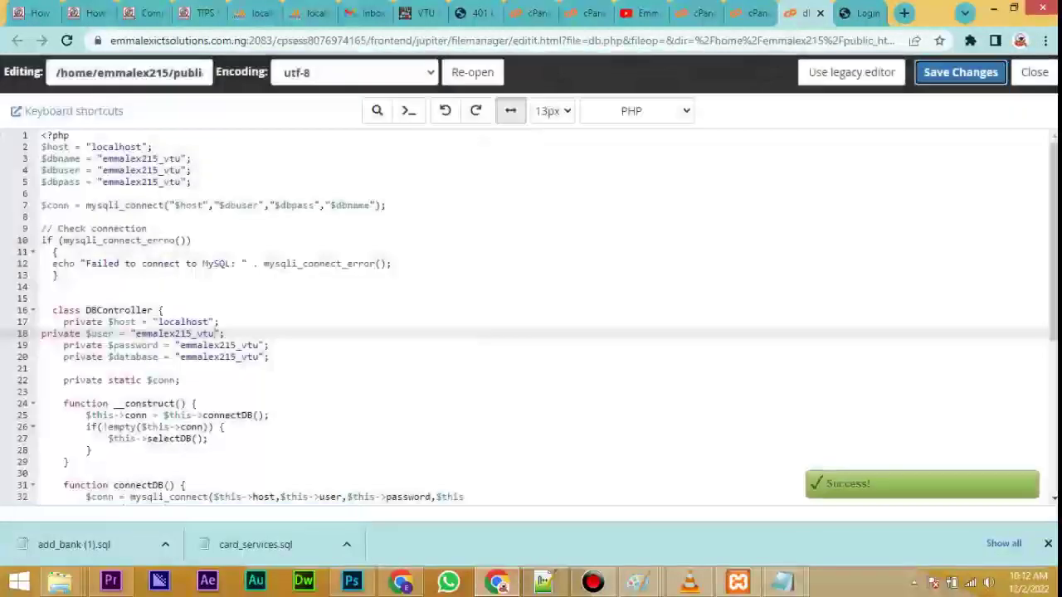
Close the db.php editor and return to the main MySQL Databases page's Add User To Database section.
click(820, 13)
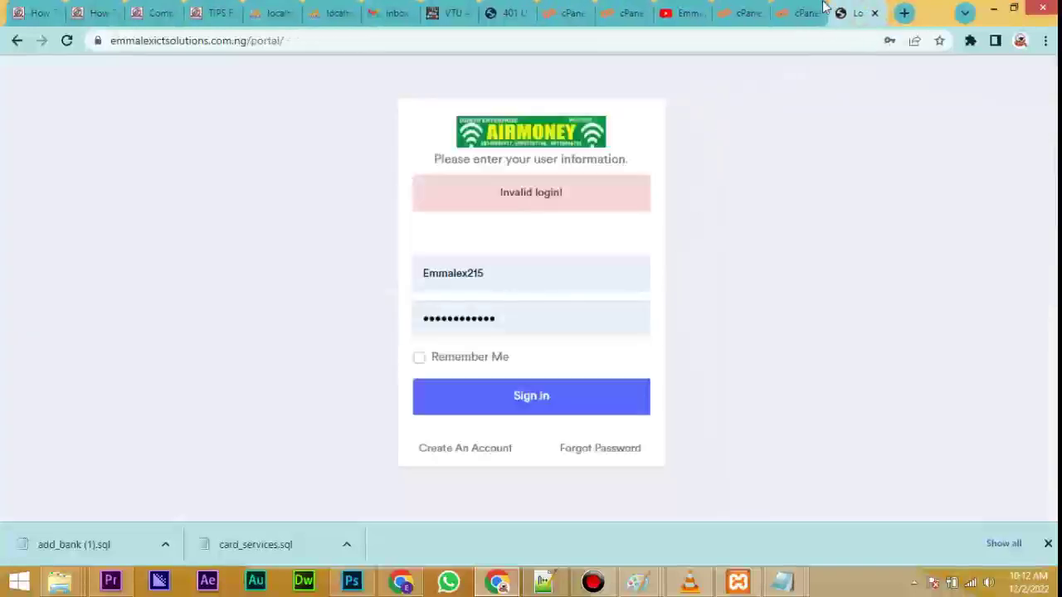
click(737, 15)
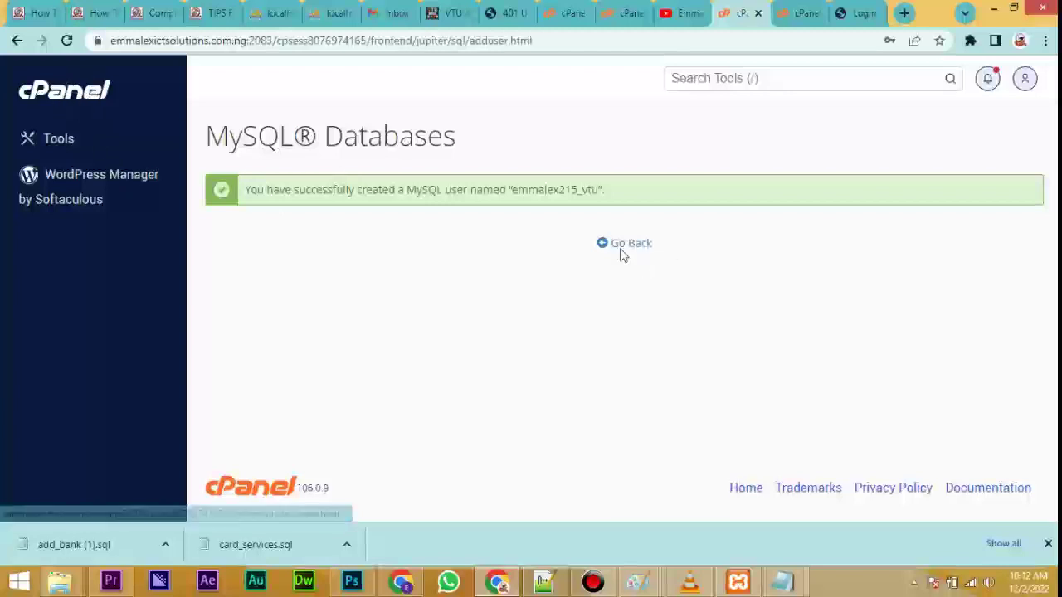
click(632, 244)
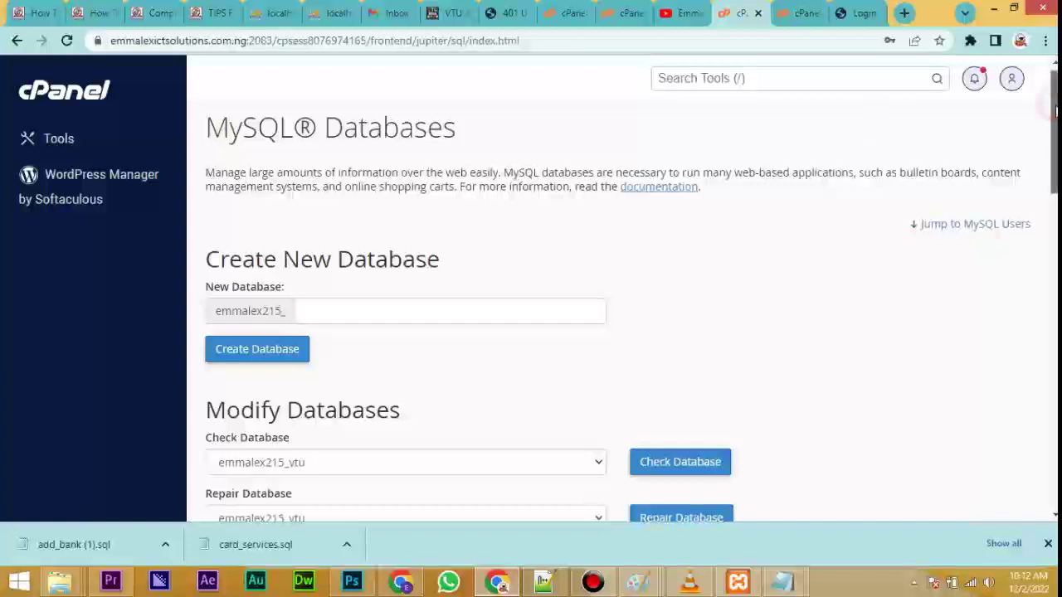
scroll(1052, 133, down, 1)
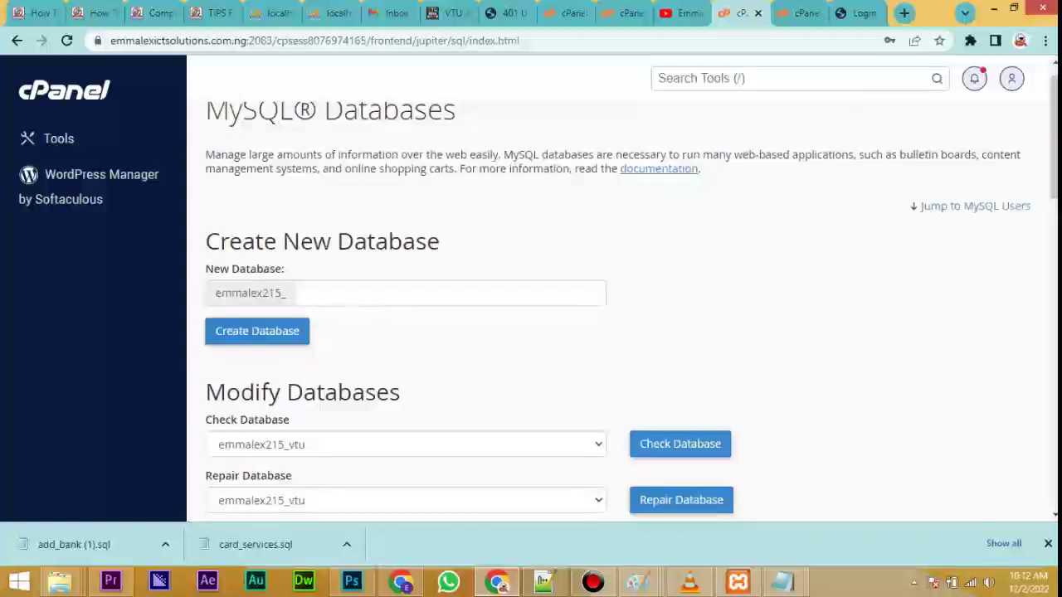
drag(1054, 136, 1056, 289)
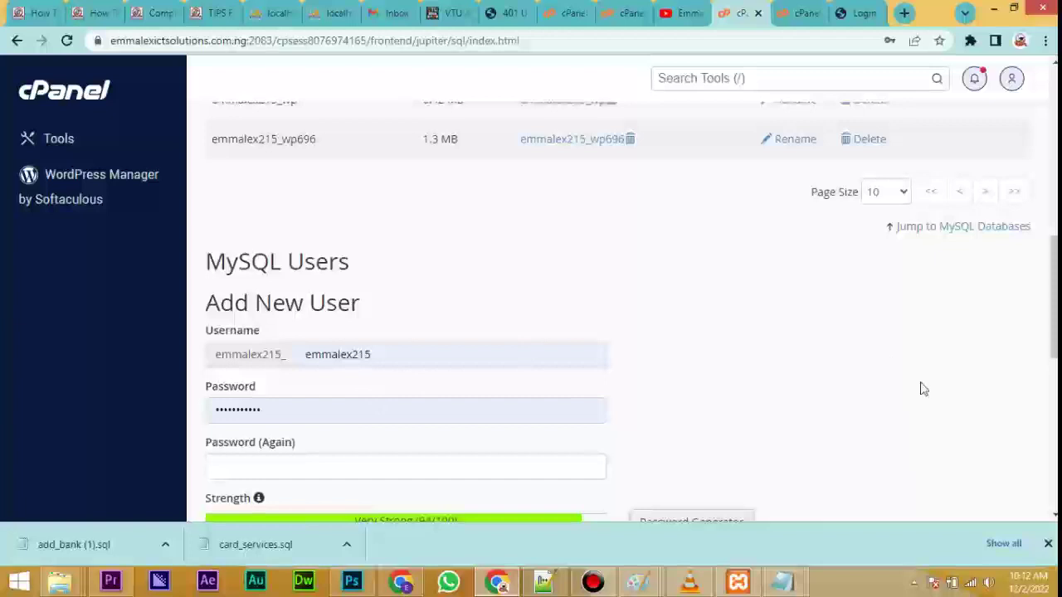
drag(1056, 278, 1056, 402)
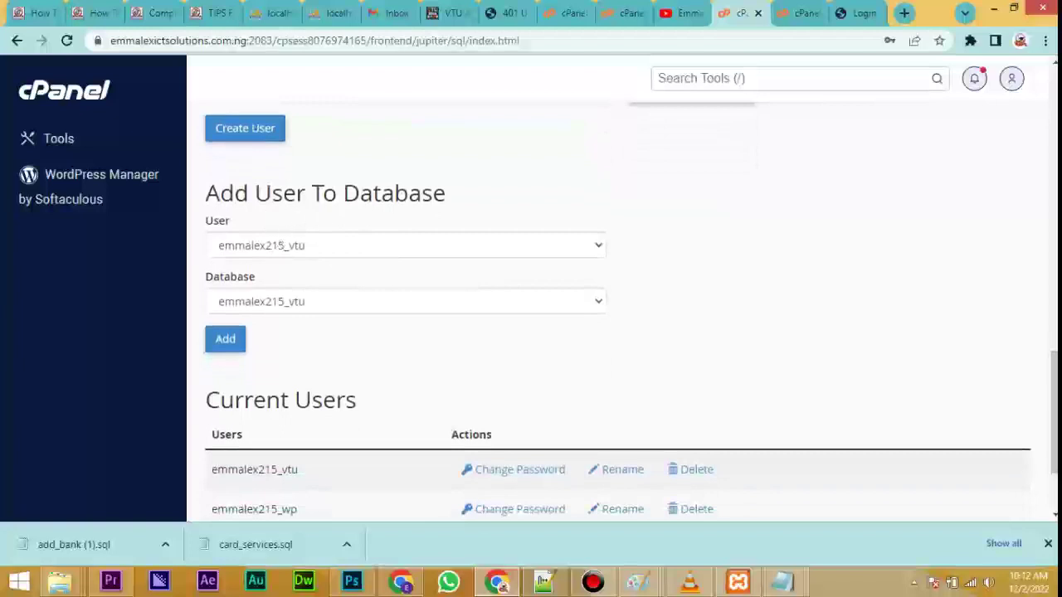
Add user emmalex215_vtu to database emmalex215_vtu.
click(307, 249)
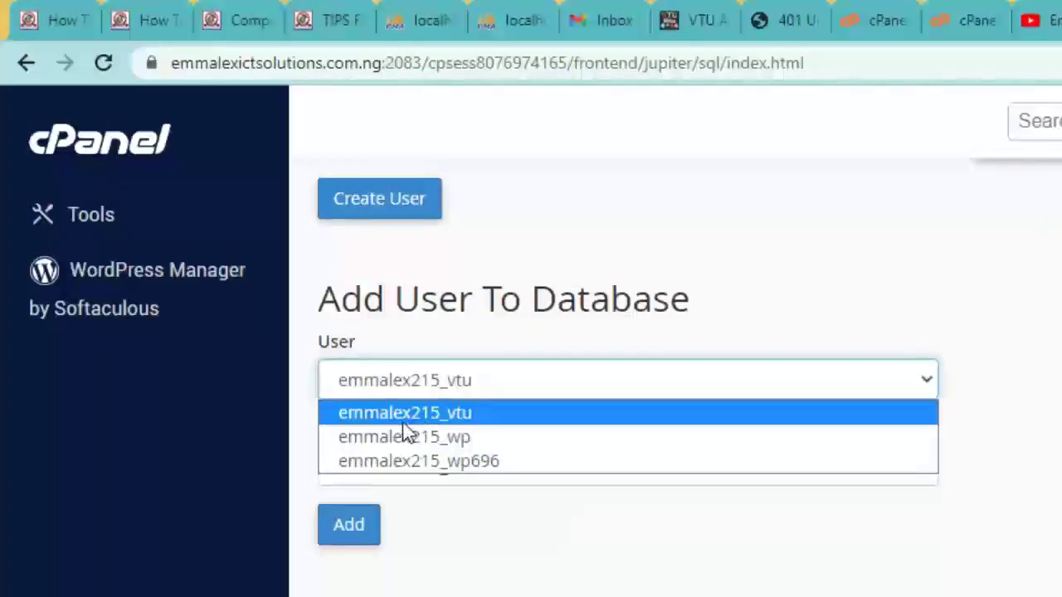
click(417, 419)
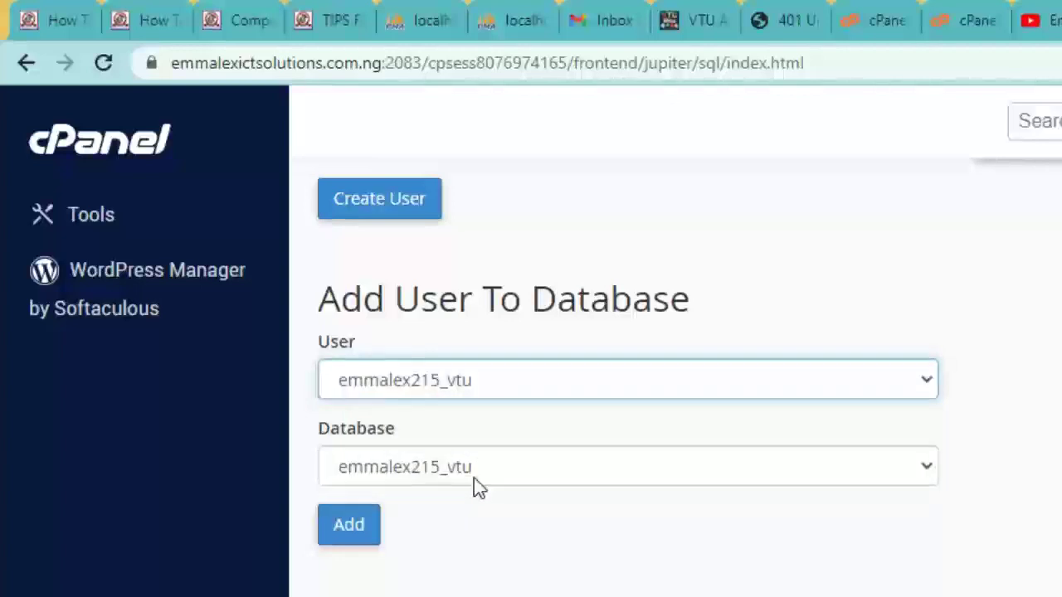
click(474, 480)
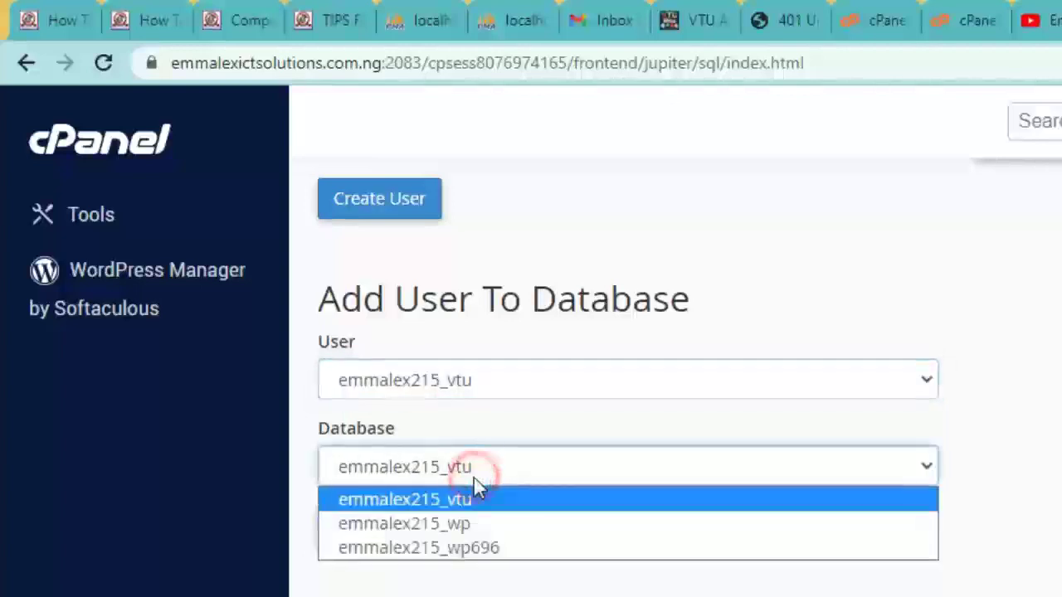
click(425, 508)
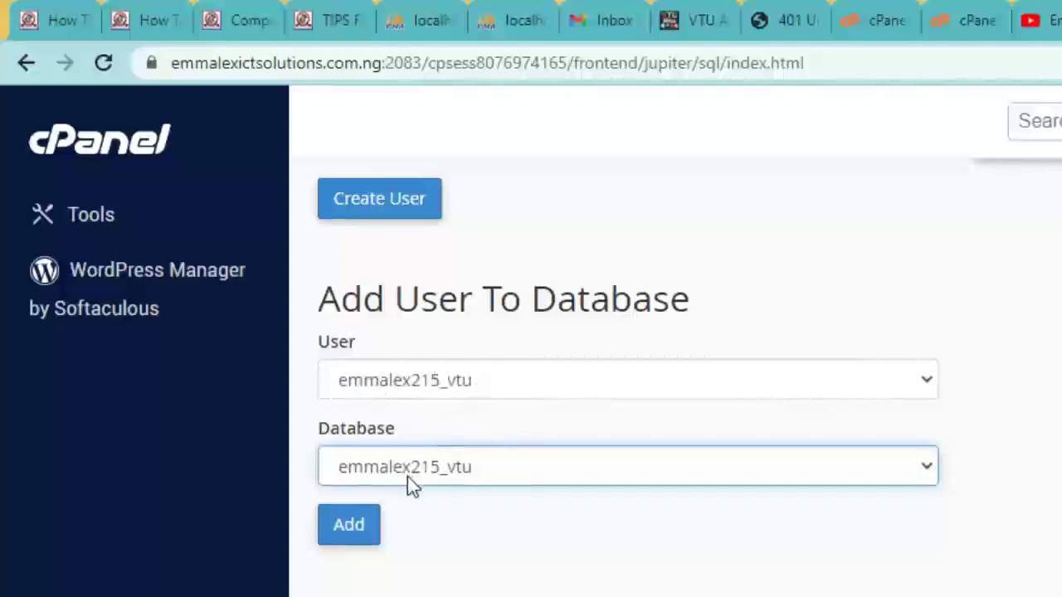
click(361, 537)
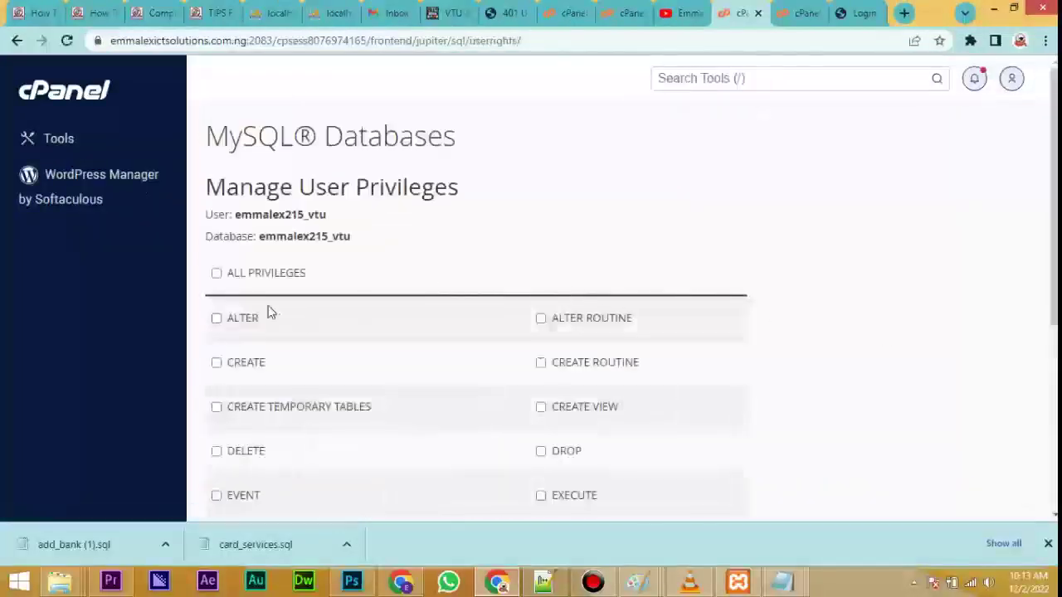
Grant ALL PRIVILEGES to emmalex215_vtu on emmalex215_vtu, save, and go back to cPanel home.
click(215, 275)
drag(1054, 160, 905, 348)
click(246, 403)
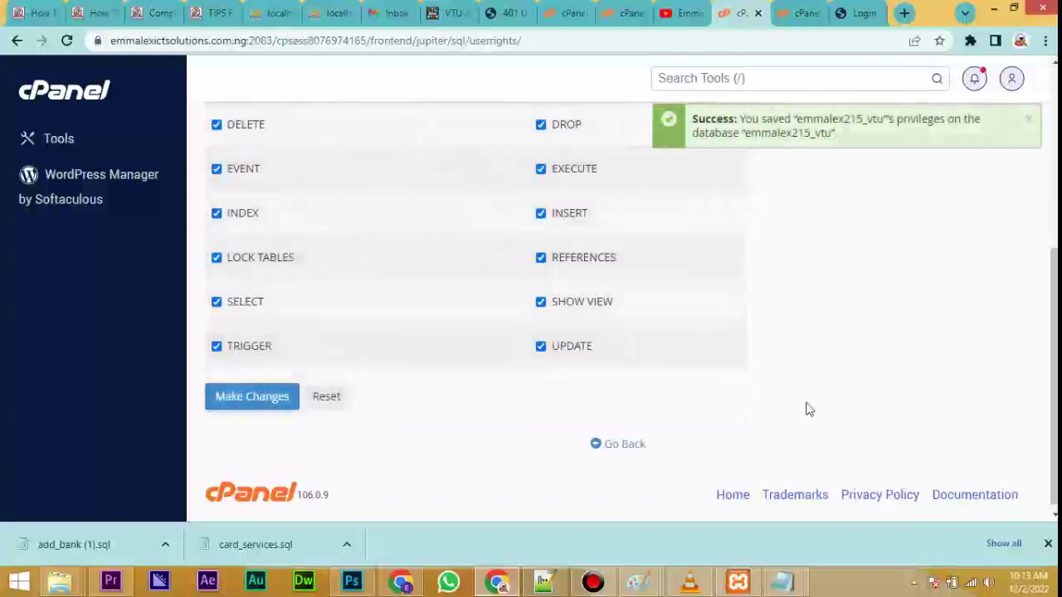
click(73, 97)
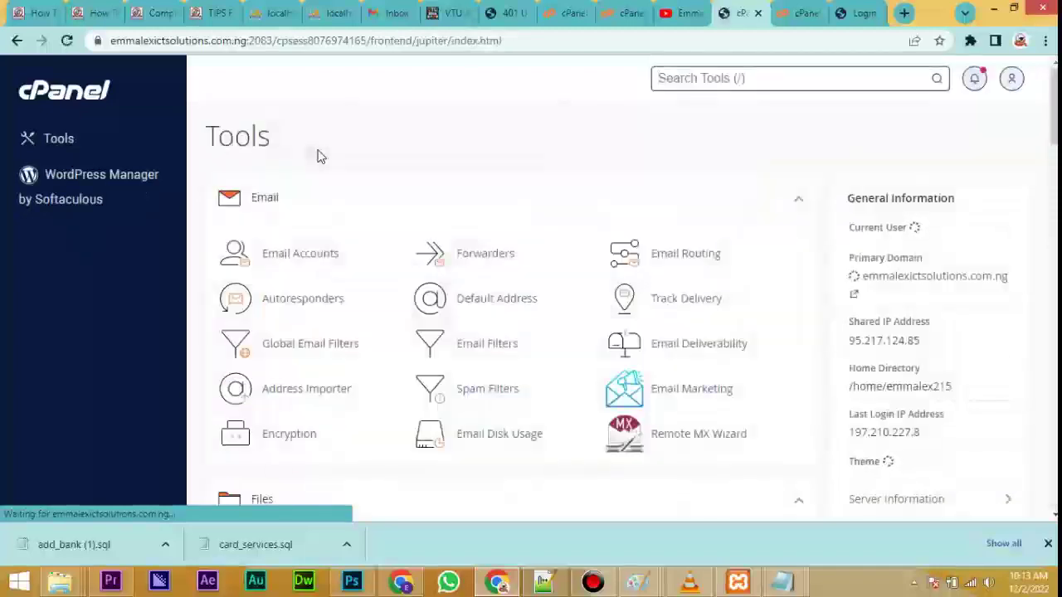
Launch phpMyAdmin from the Databases section of the Tools page.
drag(1054, 99, 581, 218)
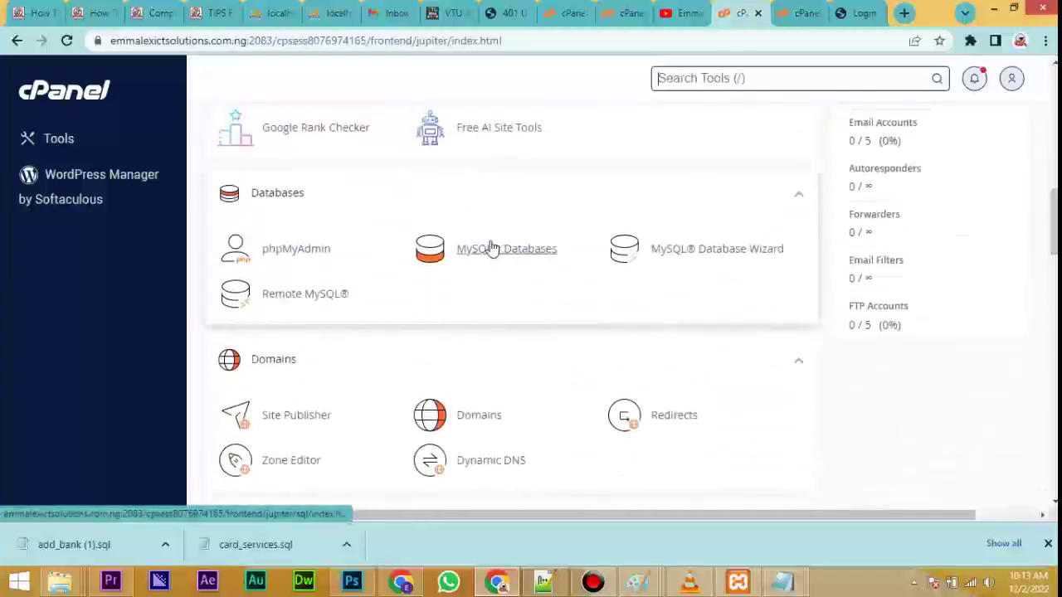
click(297, 252)
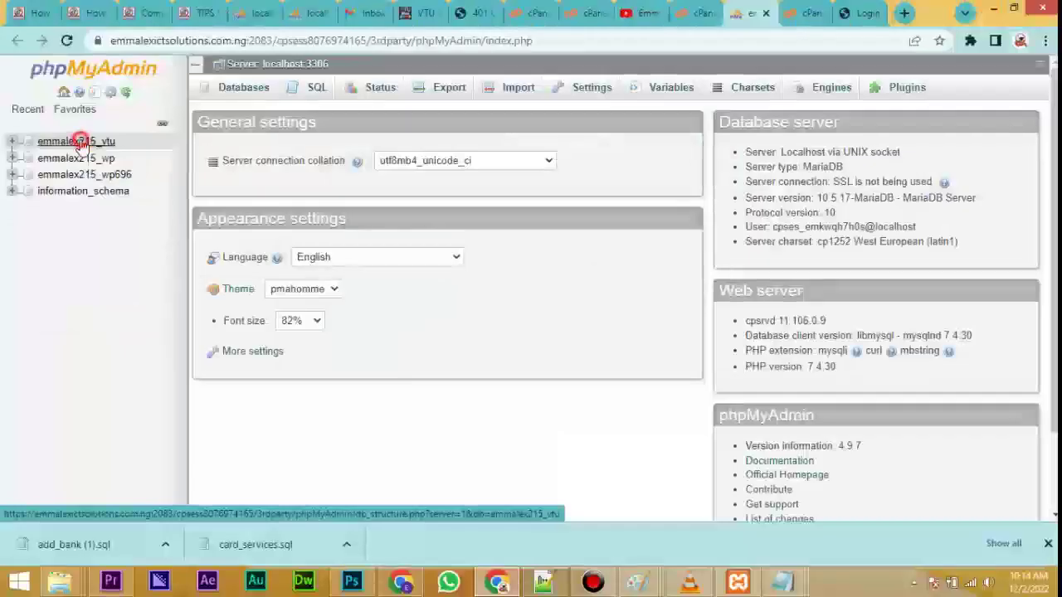
click(137, 239)
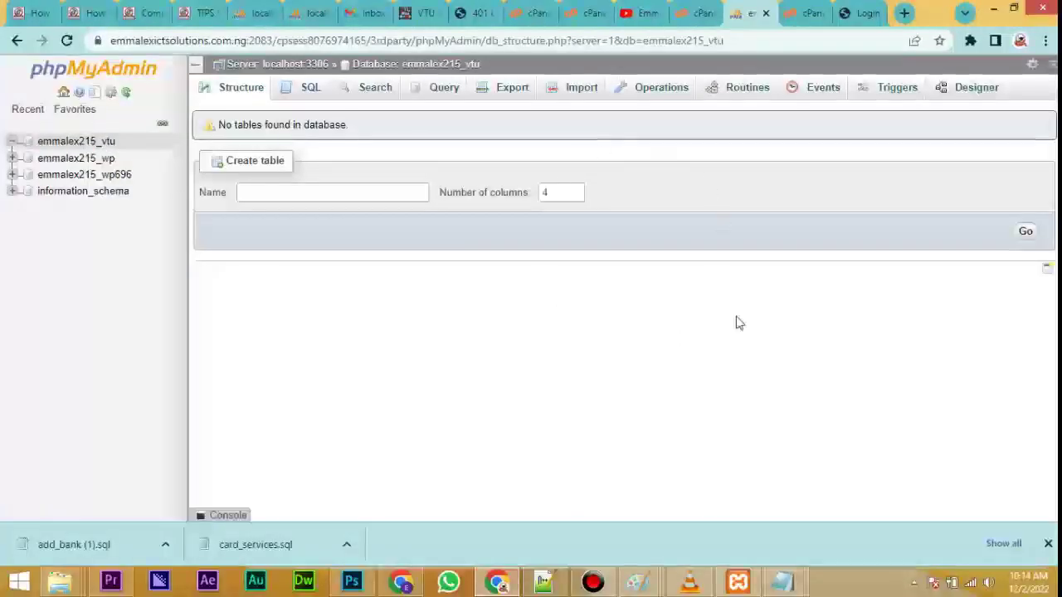
click(581, 95)
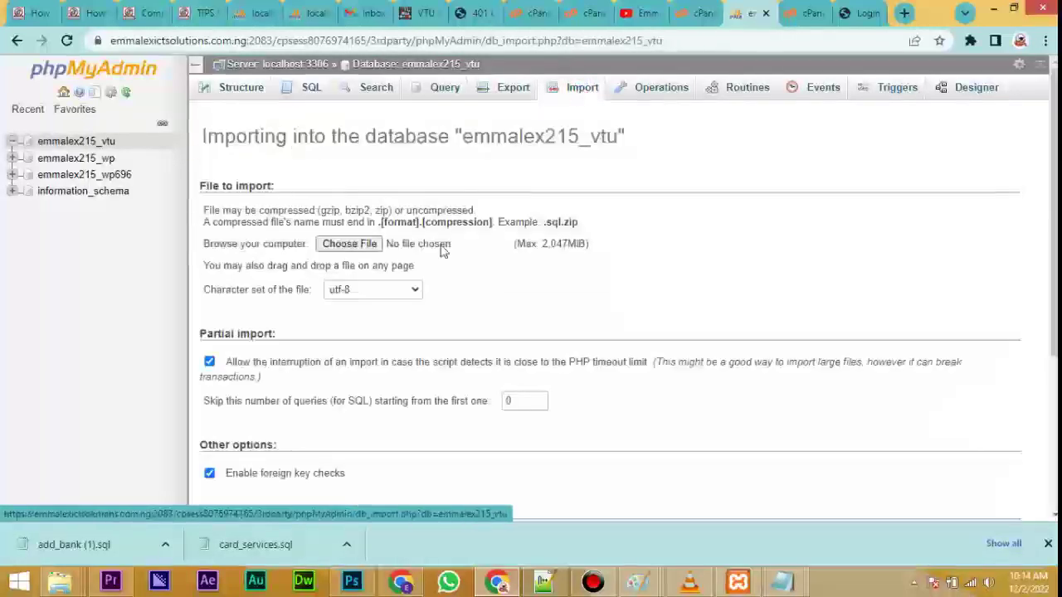
click(349, 246)
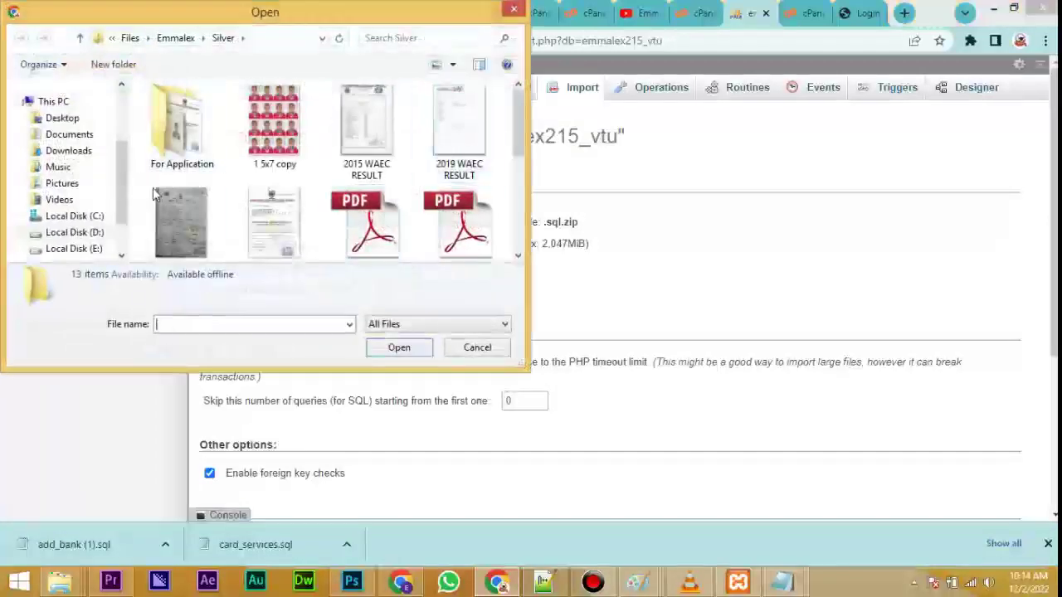
Import D:\Files\Portal Creator V2.sql into emmalex215_vtu, executing 139 queries.
click(120, 172)
drag(120, 172, 121, 191)
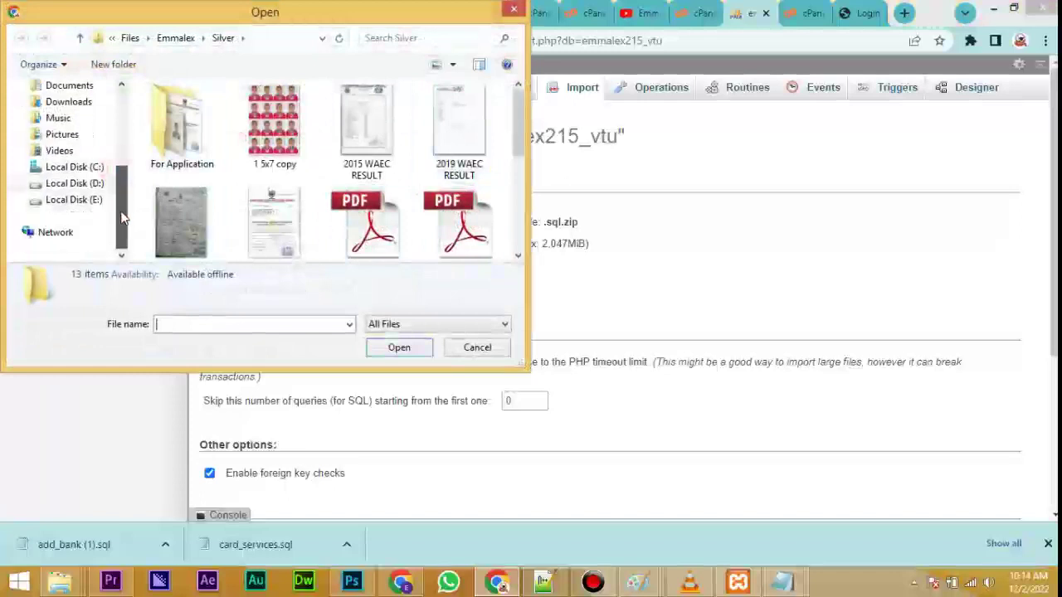
click(83, 182)
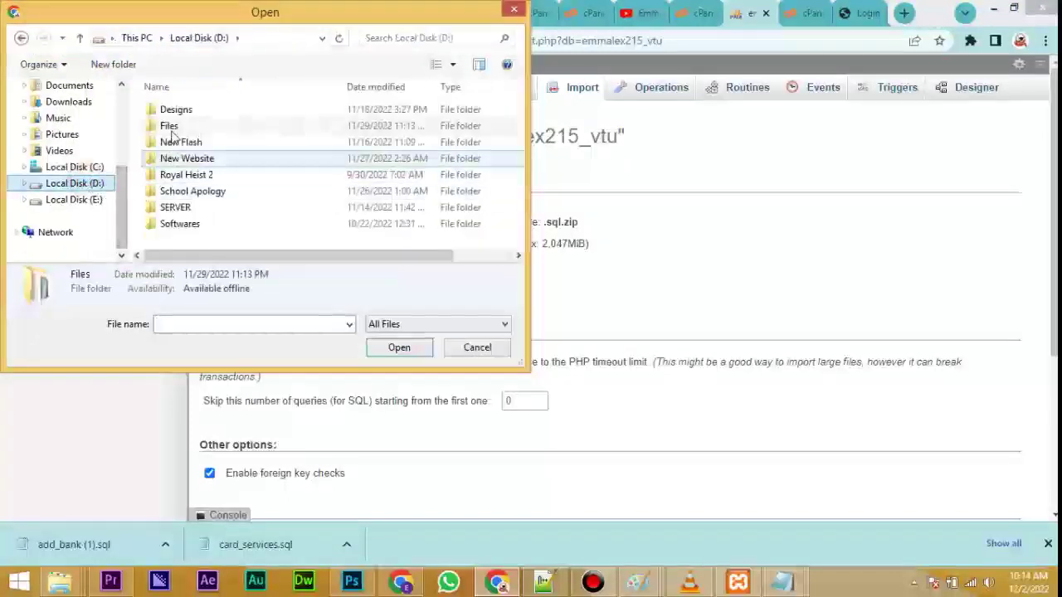
double_click(170, 125)
drag(515, 123, 512, 219)
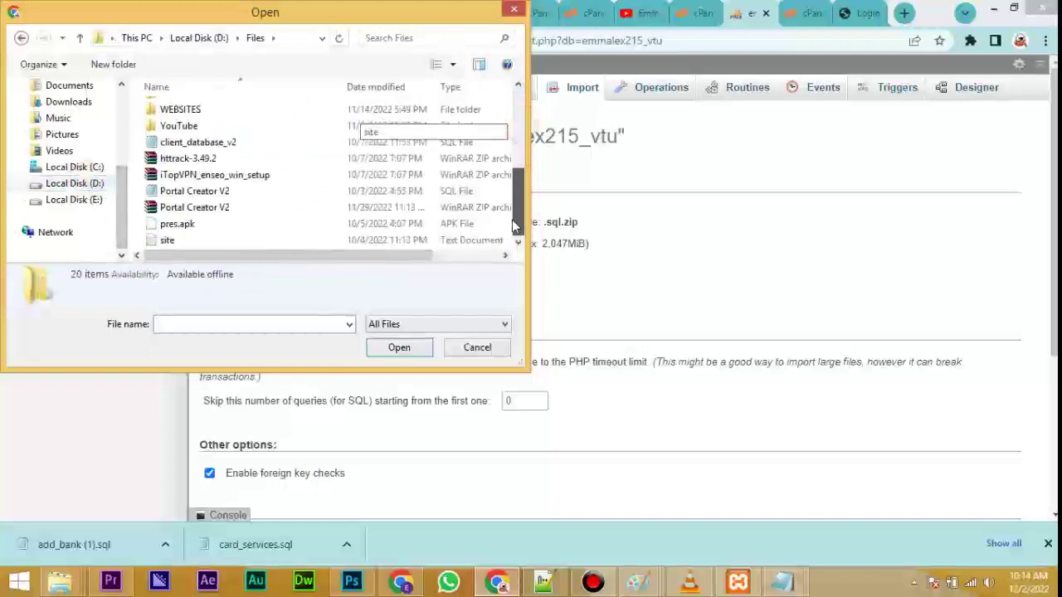
click(190, 192)
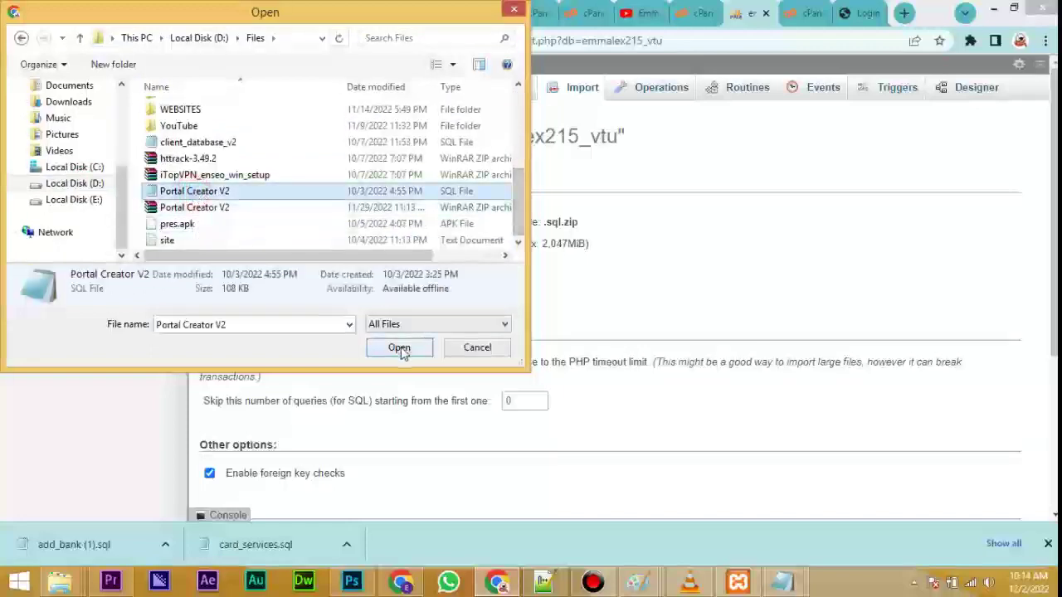
click(399, 347)
drag(1047, 260, 1048, 414)
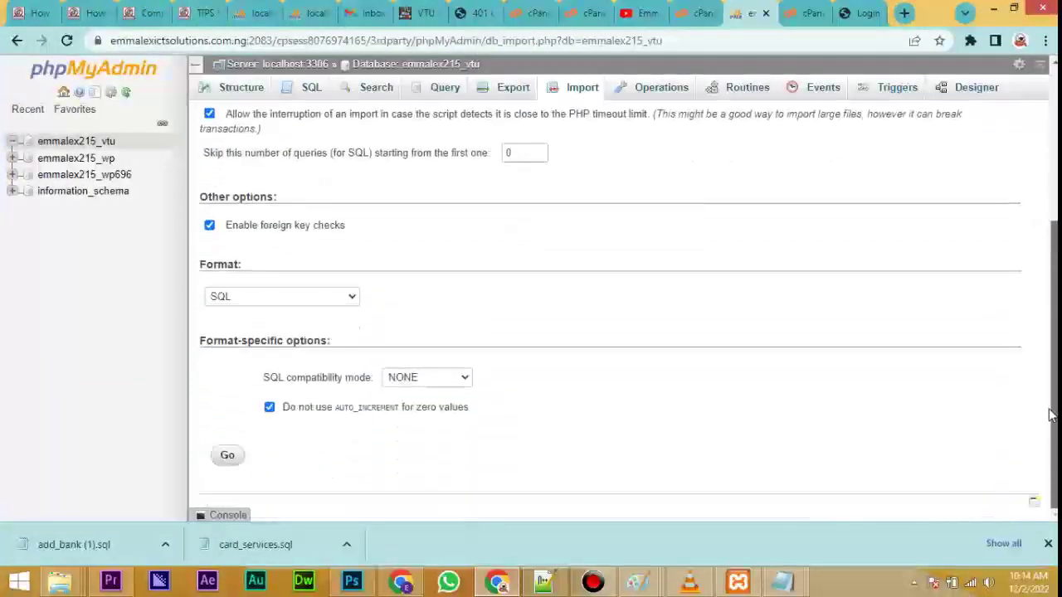
click(231, 459)
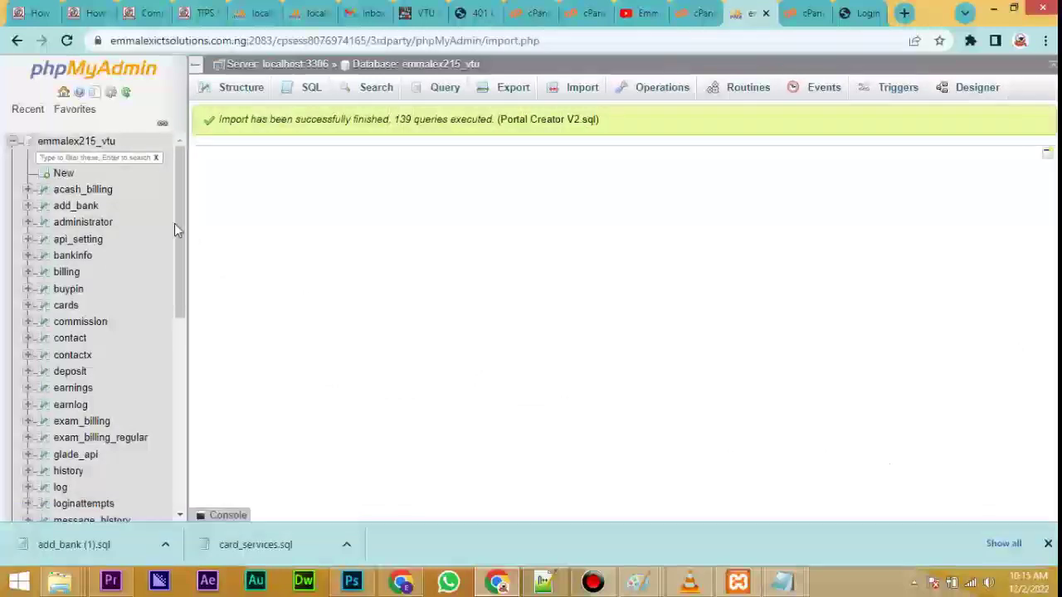
drag(178, 229, 184, 165)
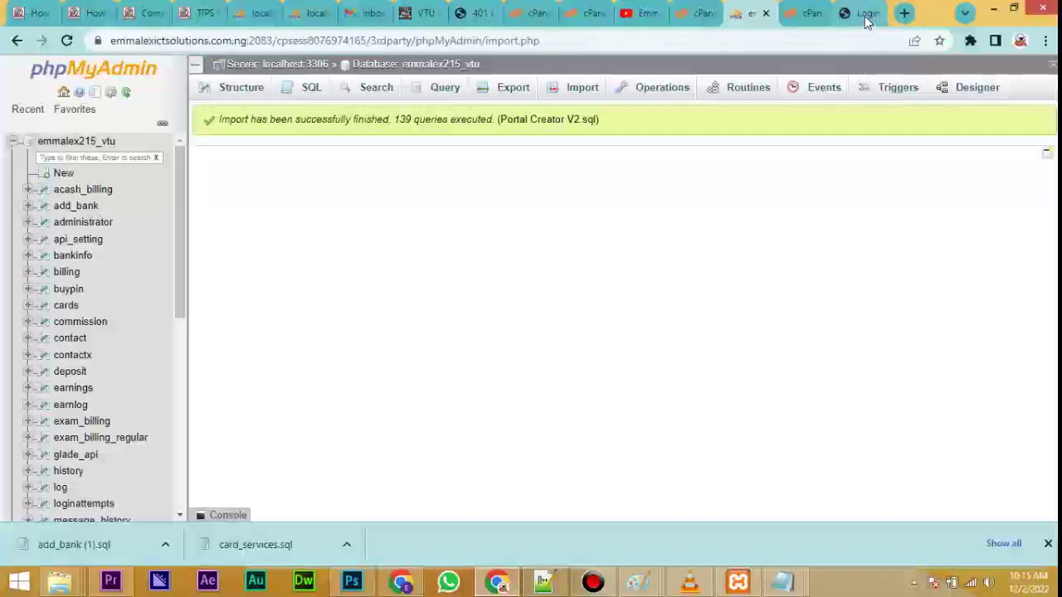
Reload the /portal sign-in page in the Login tab, clearing the 'Invalid login!' error and saved-login suggestions.
mouse_move(866, 19)
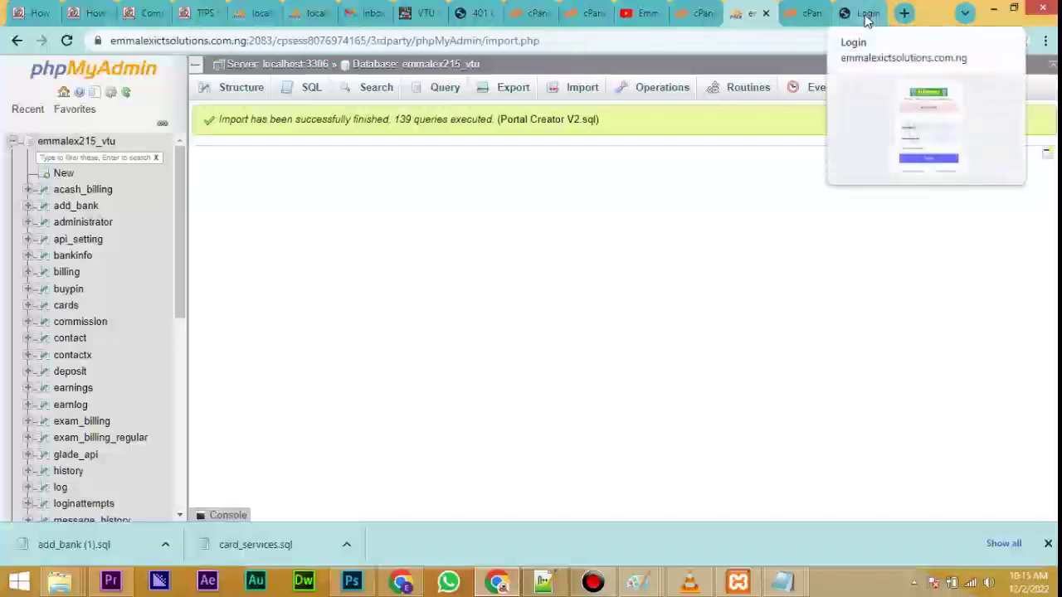
click(867, 14)
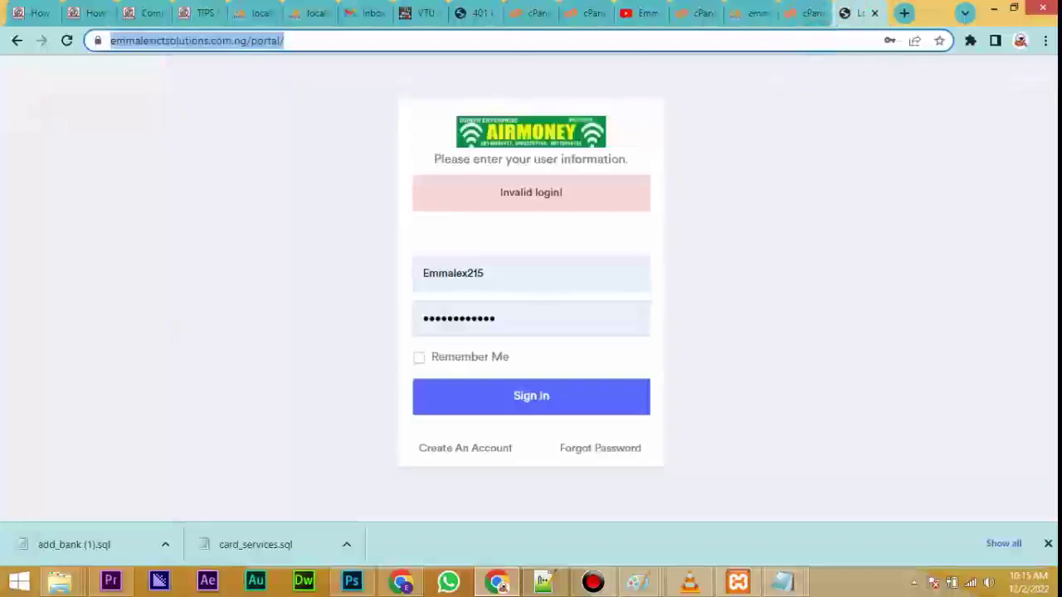
key(Return)
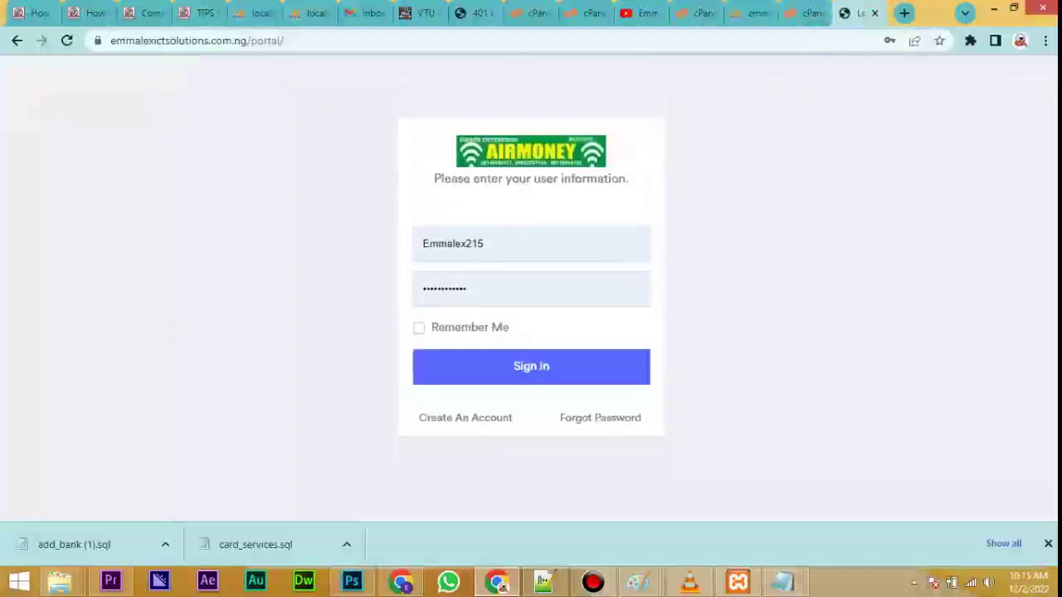
drag(503, 242, 412, 257)
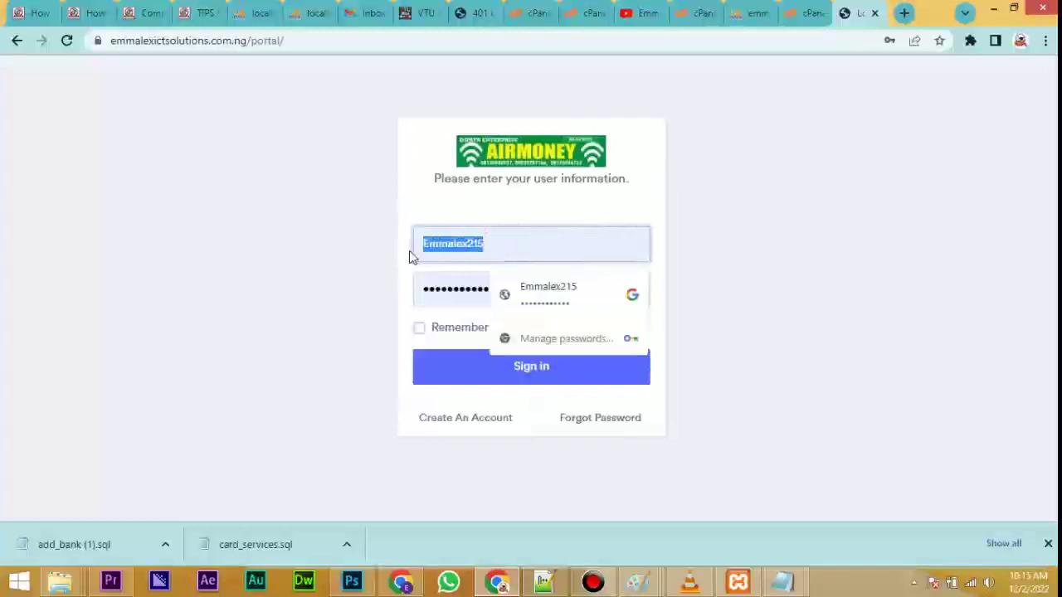
click(356, 231)
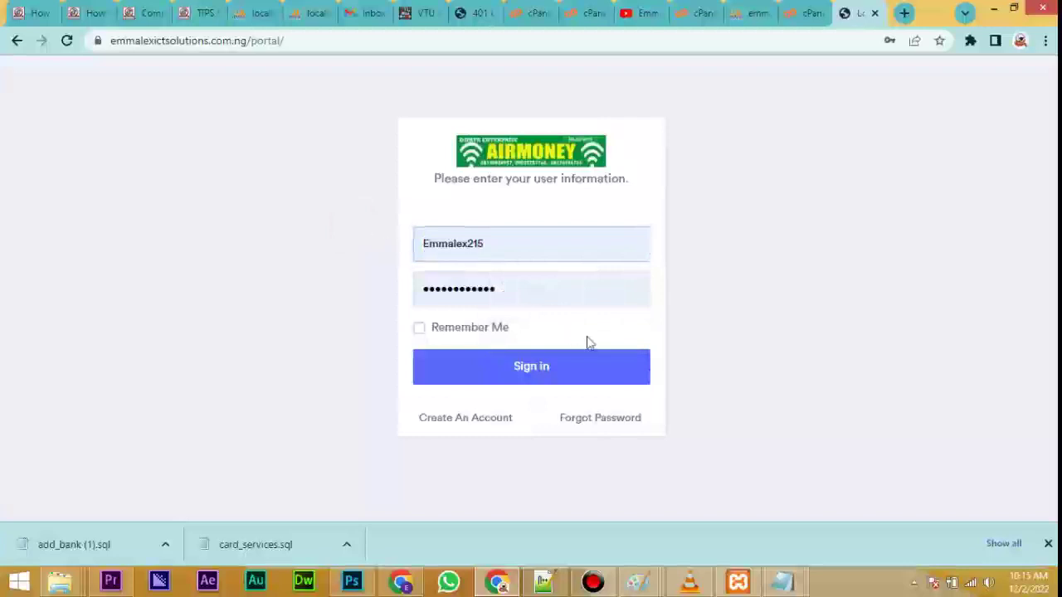